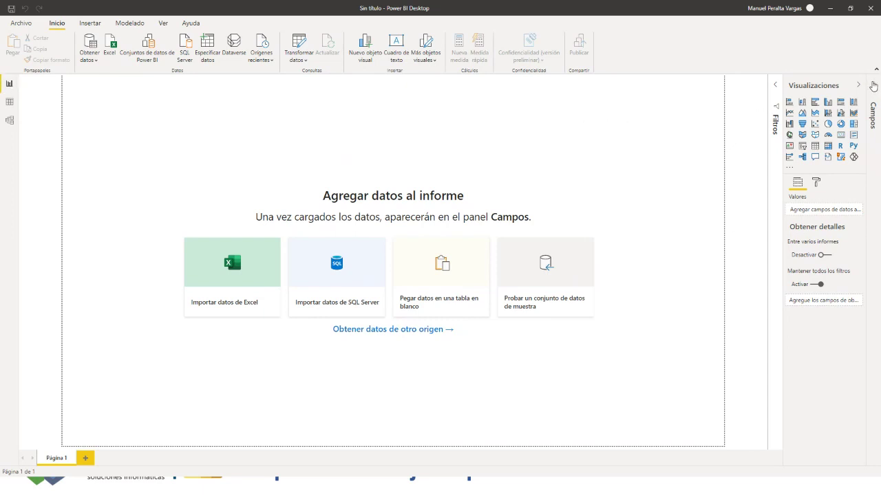
Expand the list of data fields and look through the insert, modelling and view commands
click(872, 84)
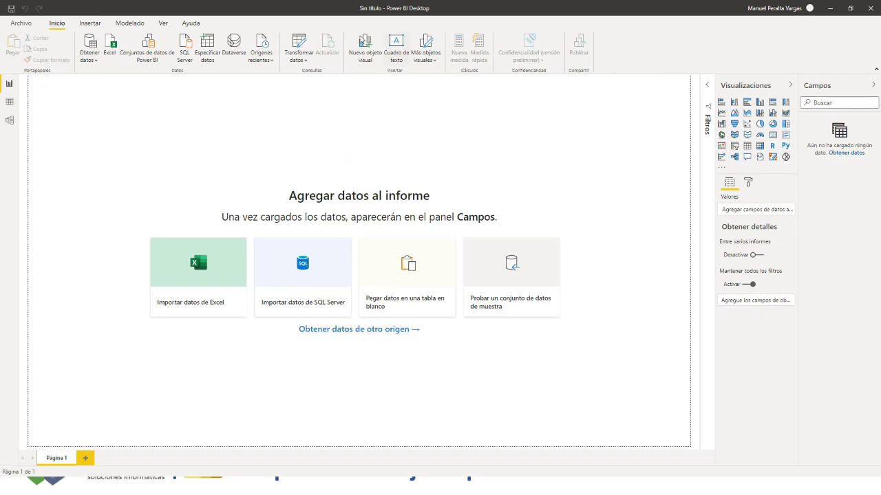
click(89, 23)
click(130, 24)
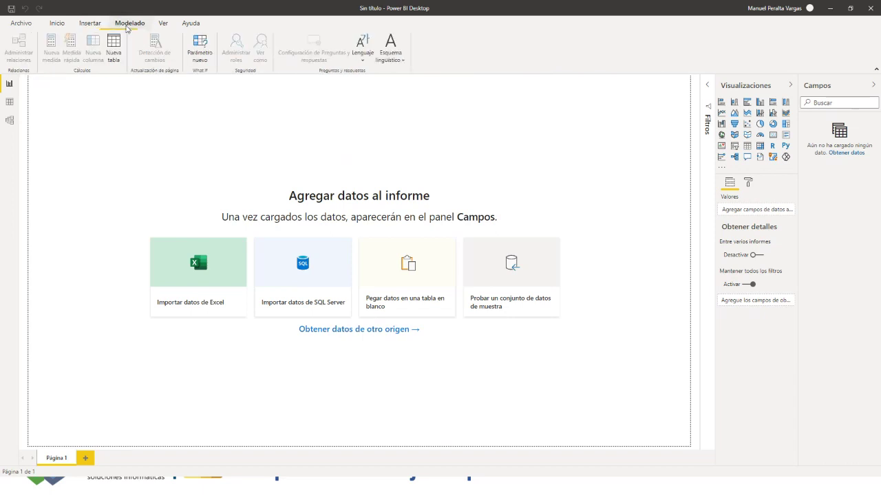
click(163, 23)
click(55, 25)
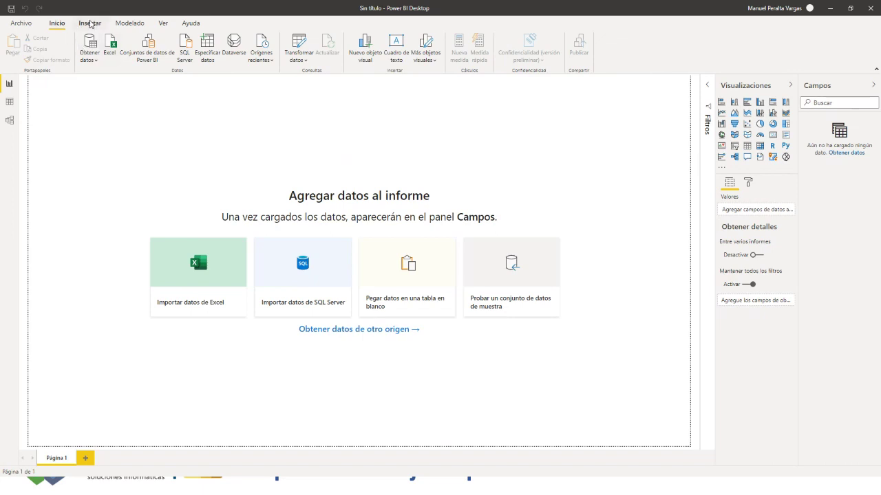
click(91, 24)
click(130, 23)
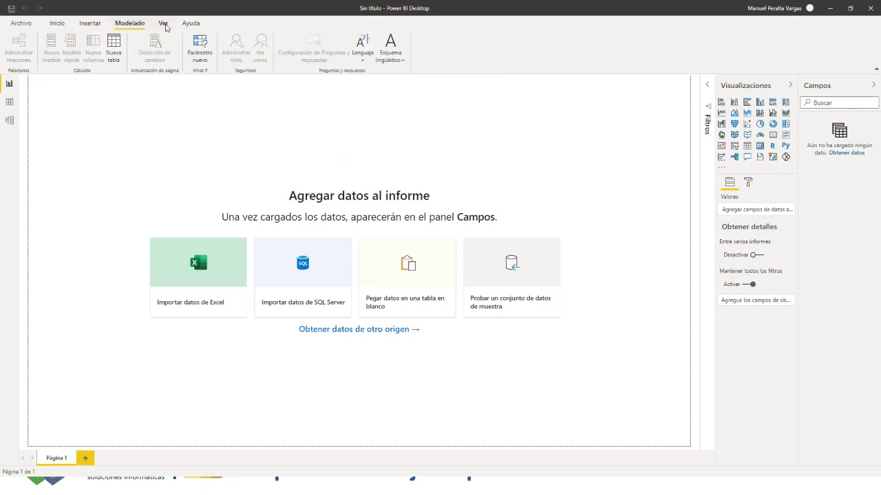
click(163, 24)
click(57, 24)
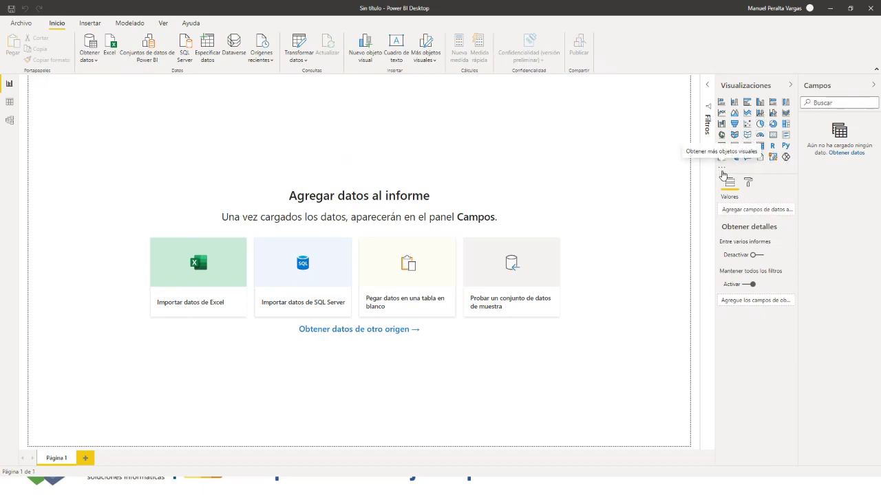
Examine the options for getting more visuals and the format settings of the report page
click(723, 172)
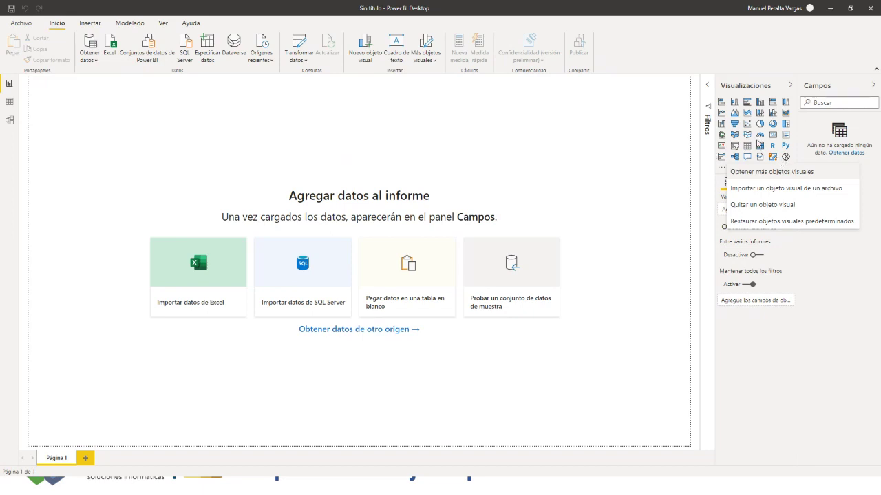
key(Escape)
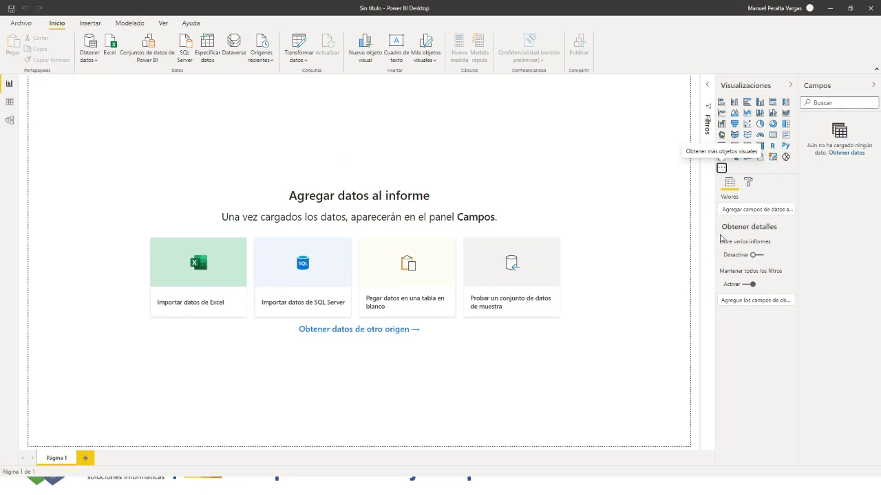
mouse_move(722, 233)
mouse_move(750, 239)
click(749, 182)
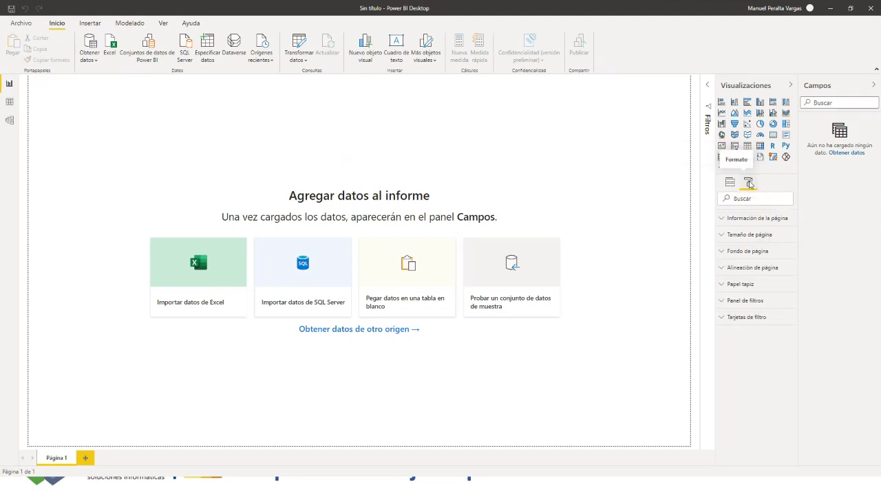
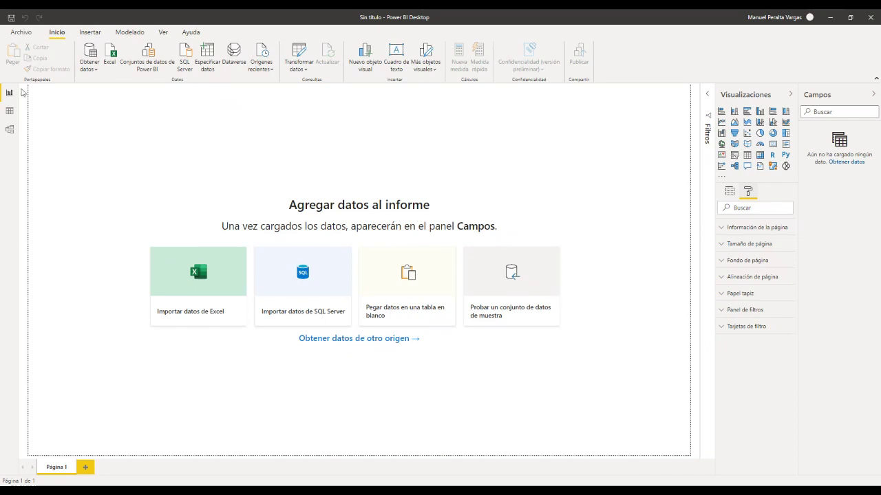
Look through the report, data and model views, and return to the report view
click(8, 95)
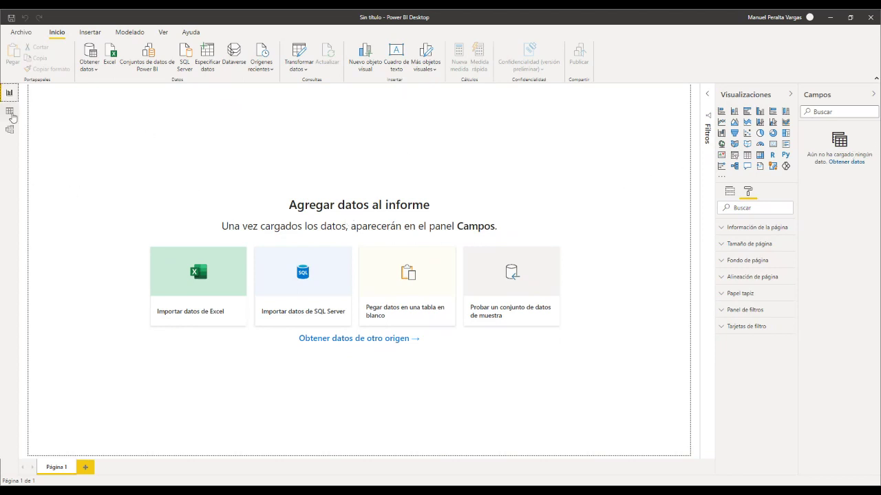
click(10, 111)
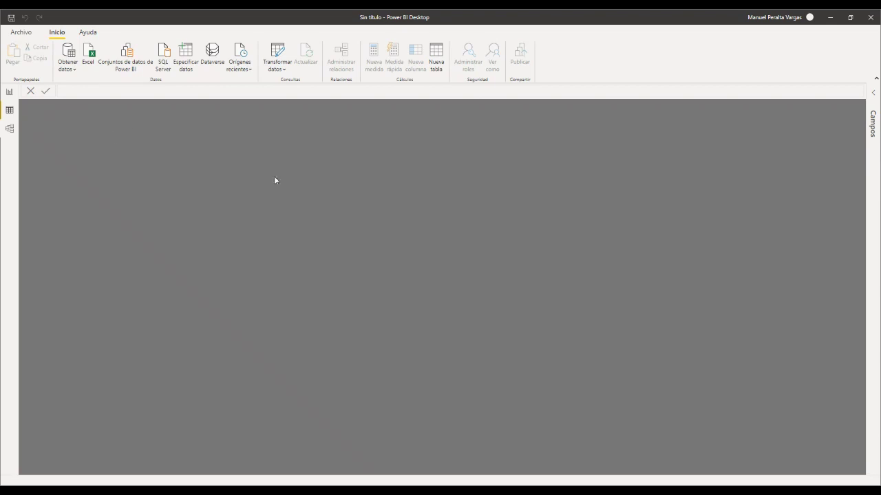
click(10, 131)
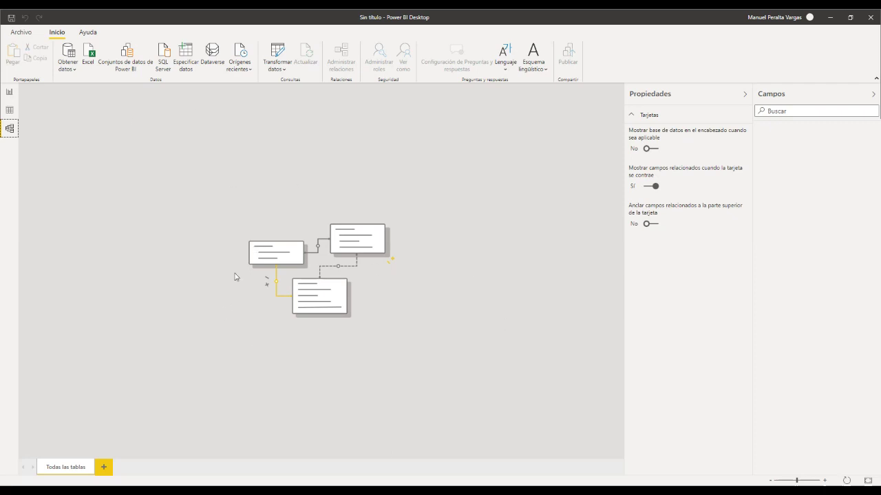
click(10, 93)
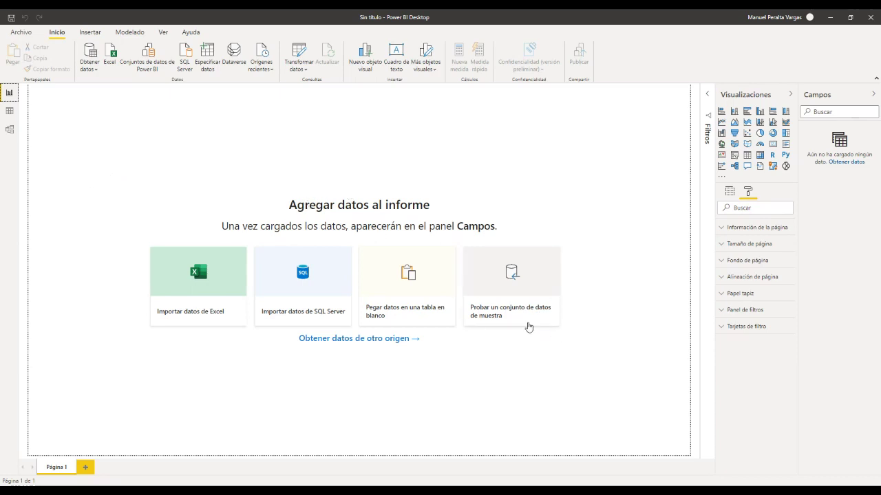
key(Down)
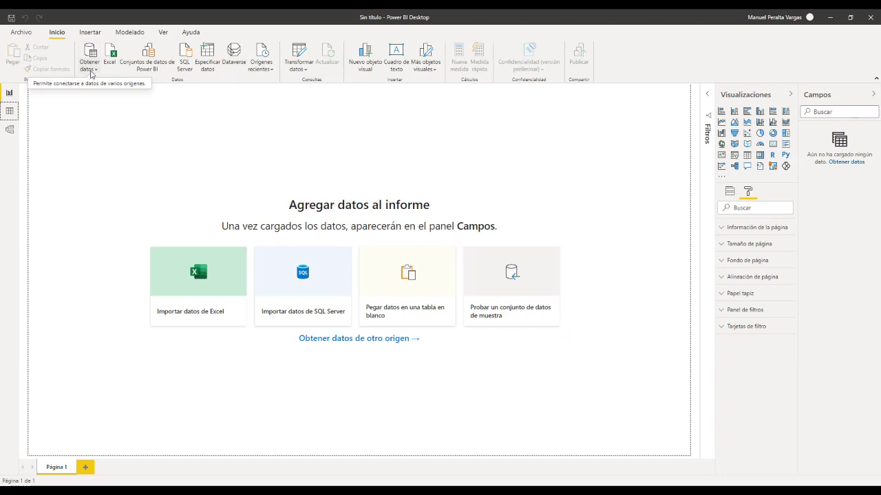
Open the complete list of data source connectors and look through the available types
click(90, 69)
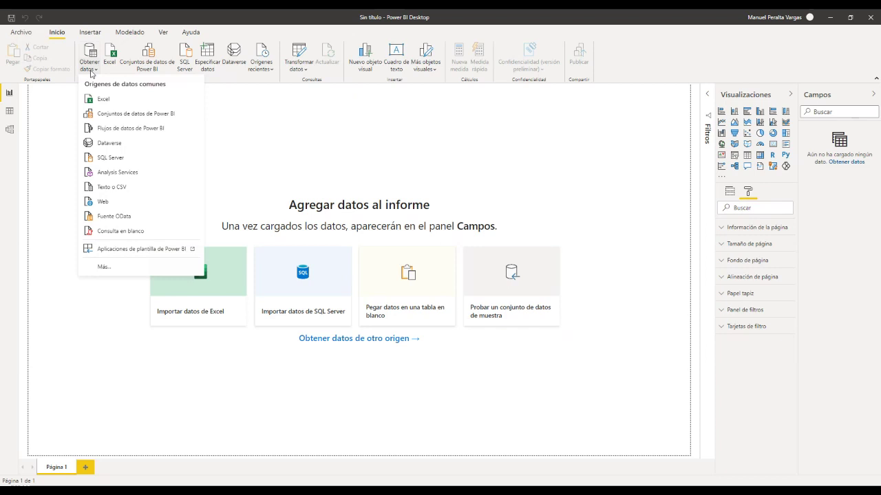
click(97, 268)
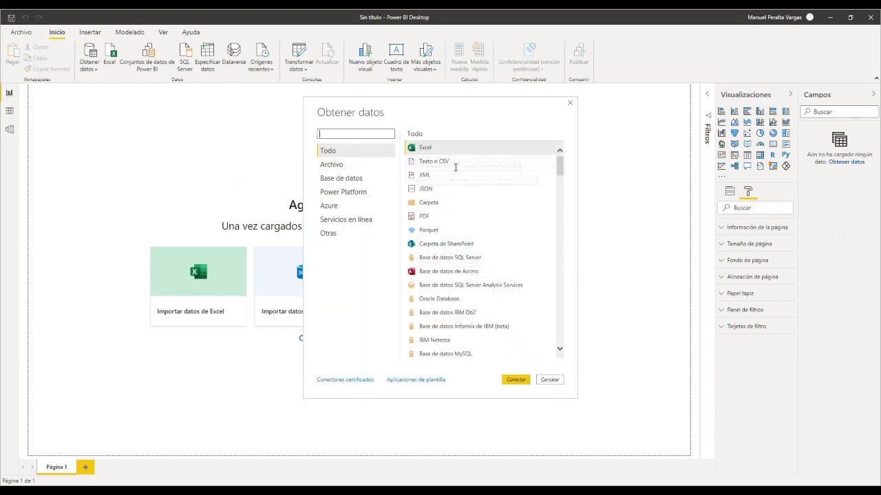
scroll(455, 167, down, 12)
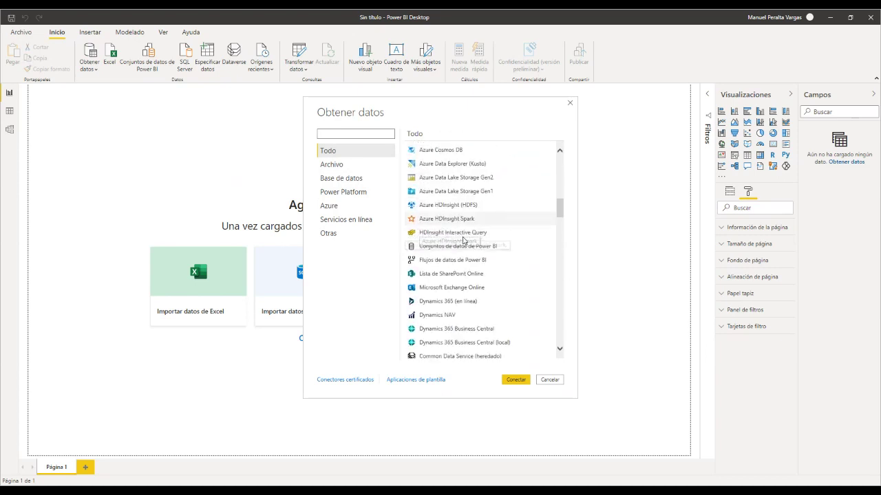
scroll(464, 239, down, 12)
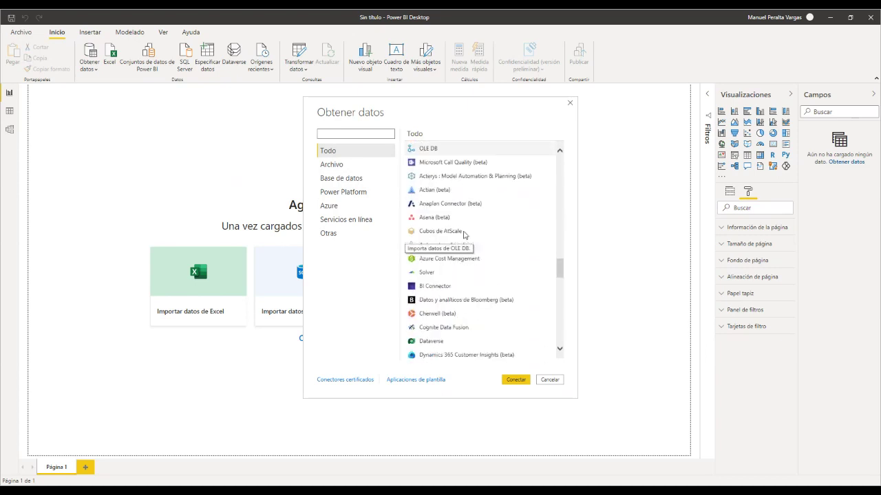
scroll(456, 238, down, 12)
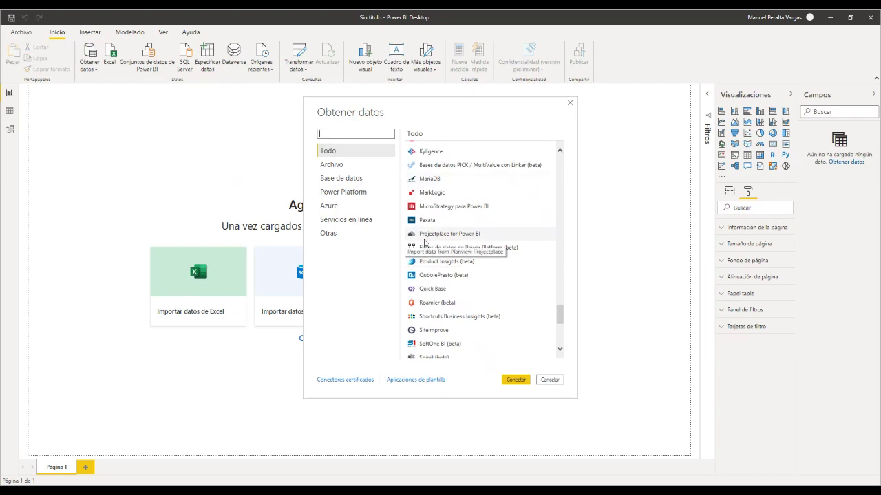
scroll(425, 242, up, 10)
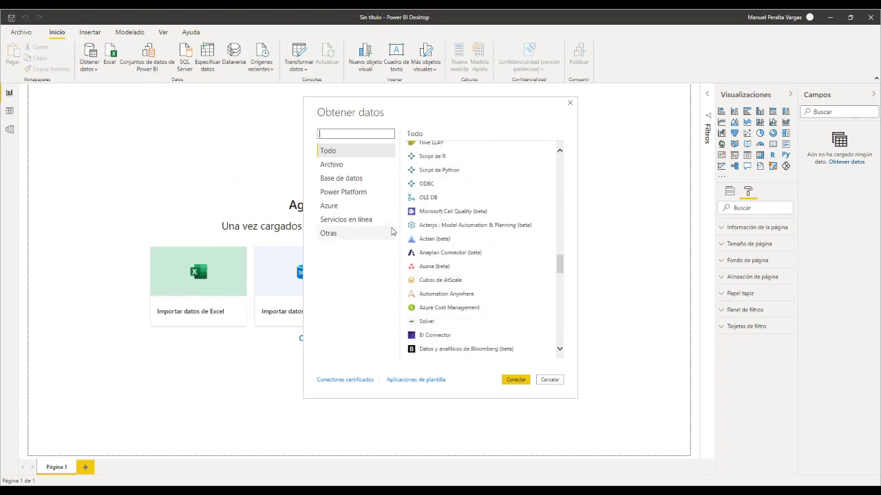
scroll(433, 226, up, 3)
Choose the Texto o CSV connector from the file sources and connect with it
click(334, 165)
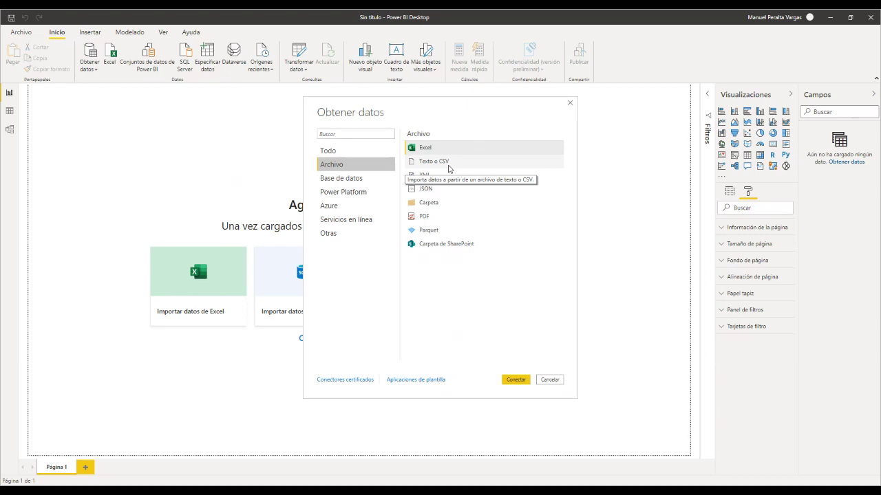
click(448, 165)
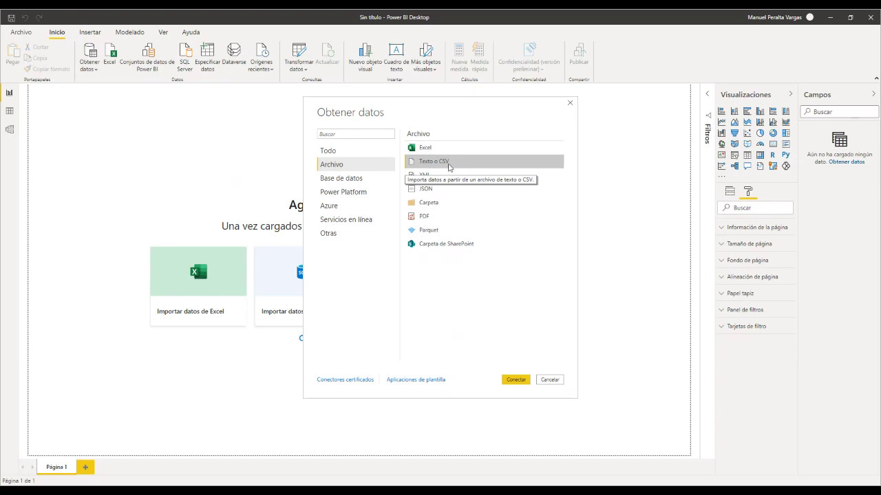
mouse_move(449, 168)
mouse_down()
mouse_move(456, 176)
mouse_move(446, 171)
mouse_up()
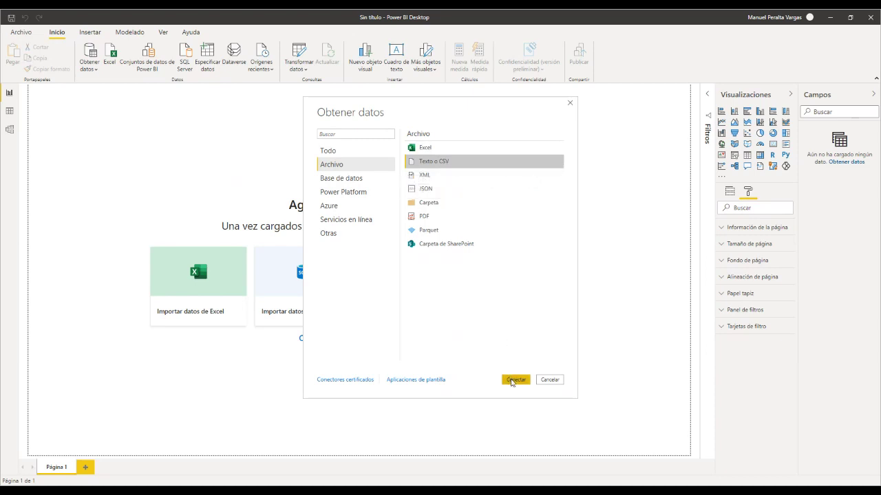
click(513, 379)
click(516, 383)
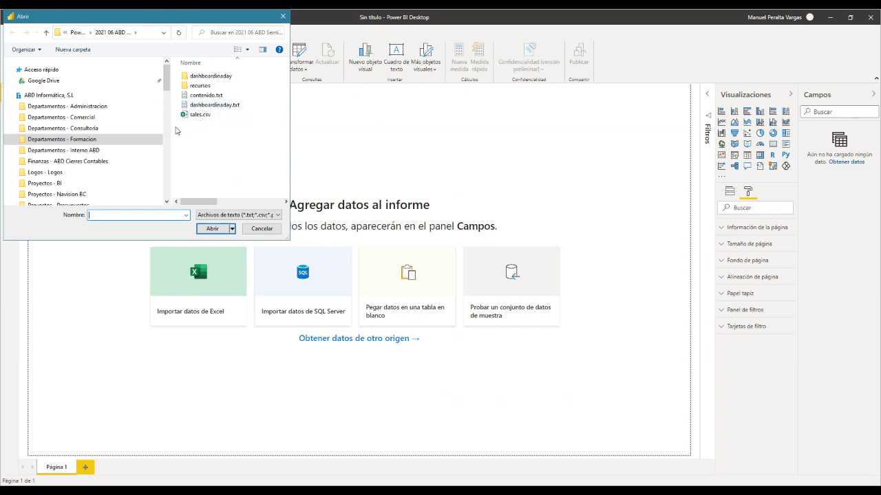
Open sales.csv for data transformation in the Power Query Editor and maximize the editor window
drag(170, 129, 66, 125)
click(101, 115)
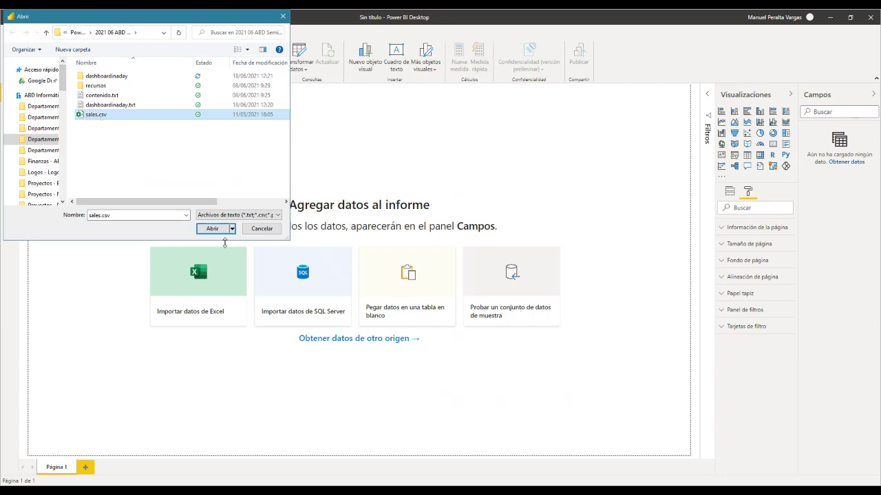
click(214, 229)
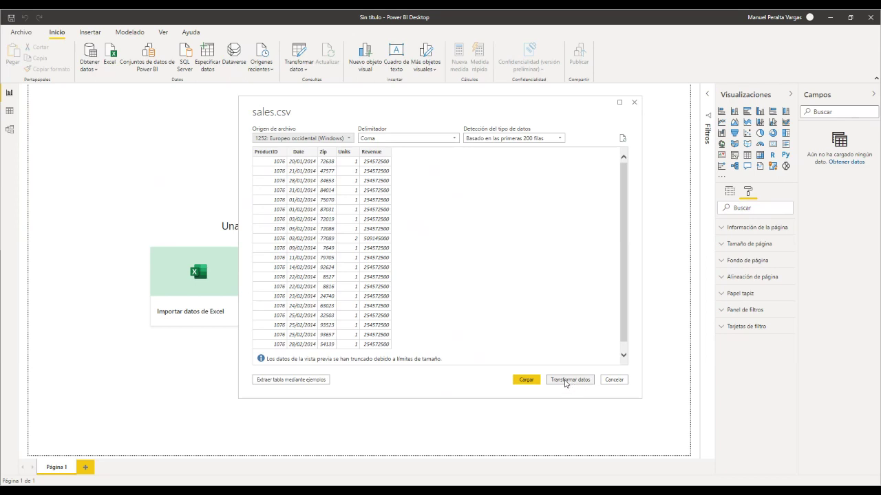
click(570, 384)
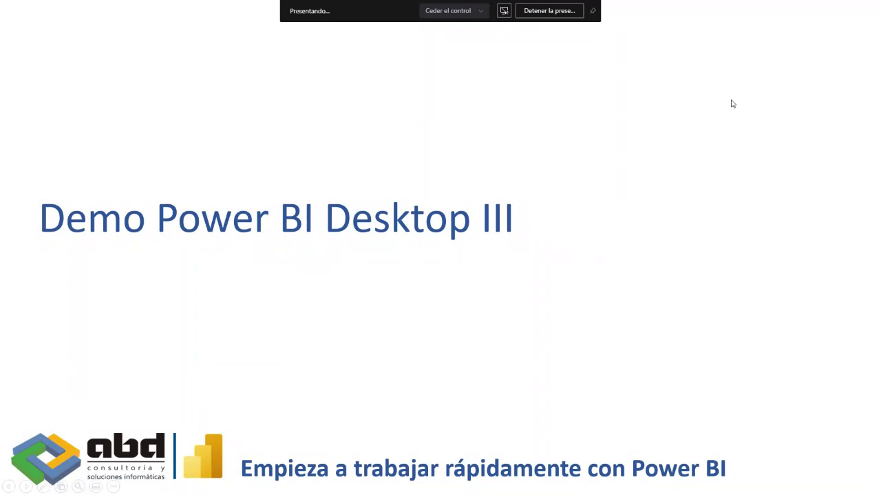
key(alt+Tab)
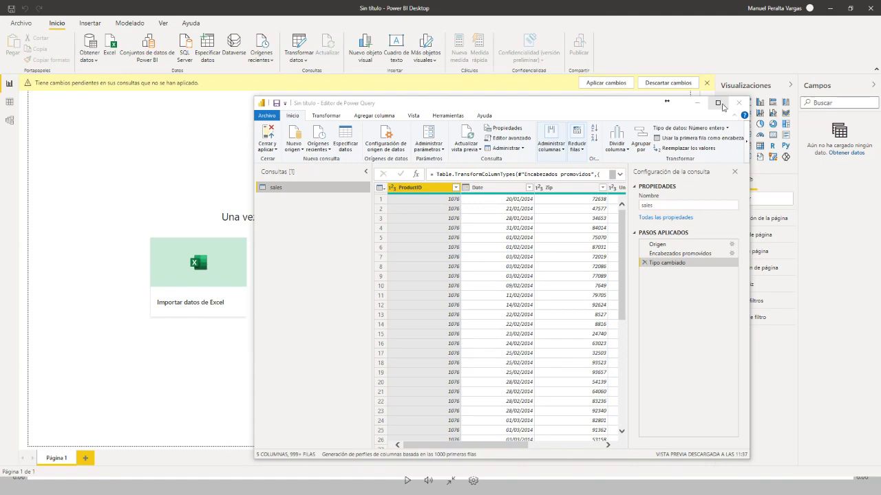
click(719, 103)
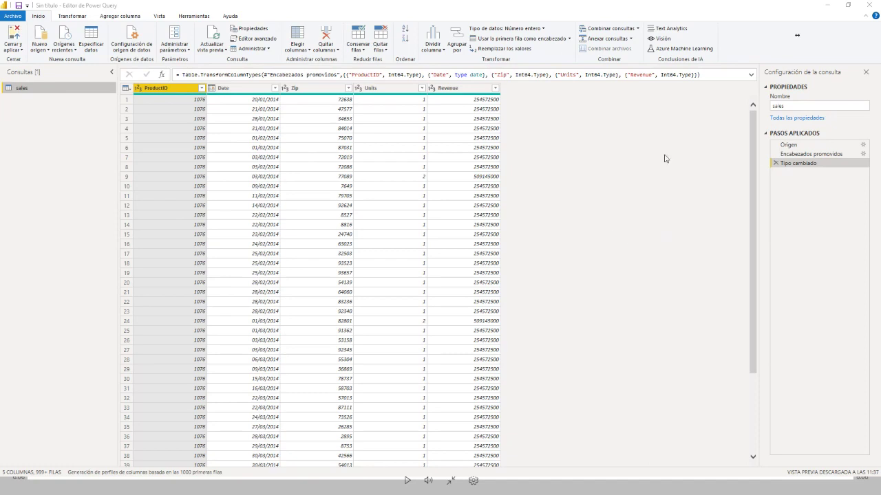
Change the data type of the Zip column to Texto, replacing the existing type conversion
click(328, 91)
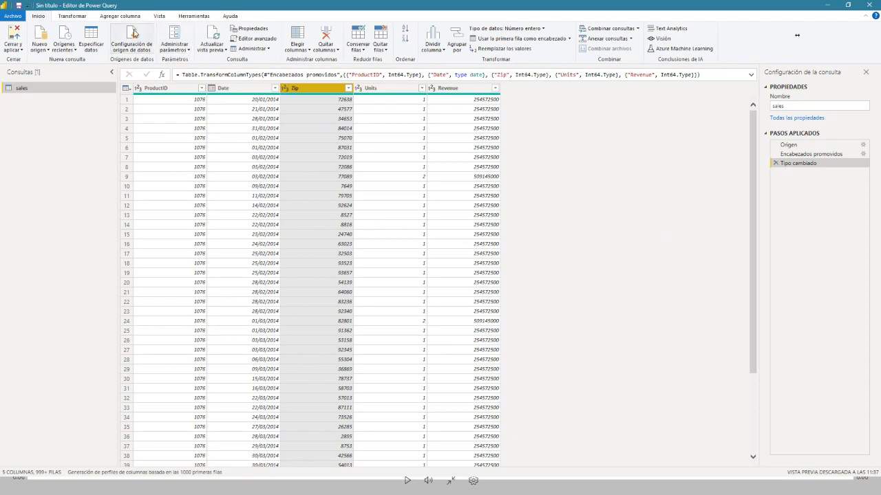
click(77, 17)
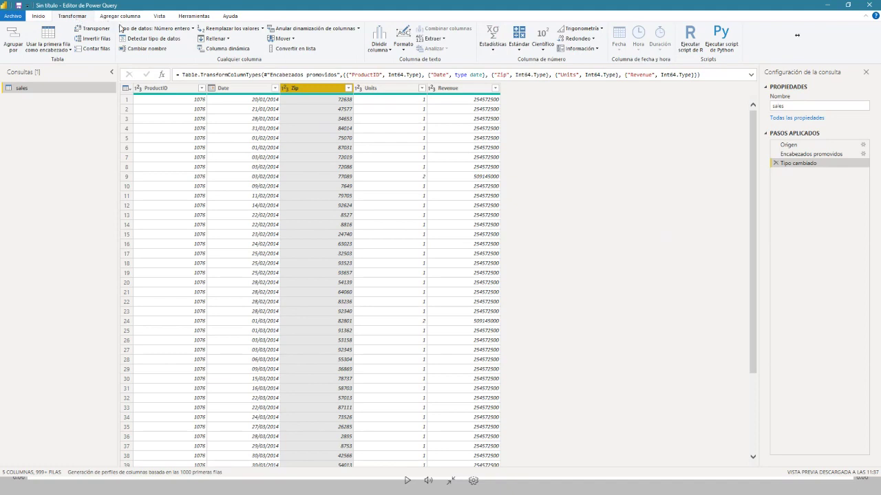
click(285, 89)
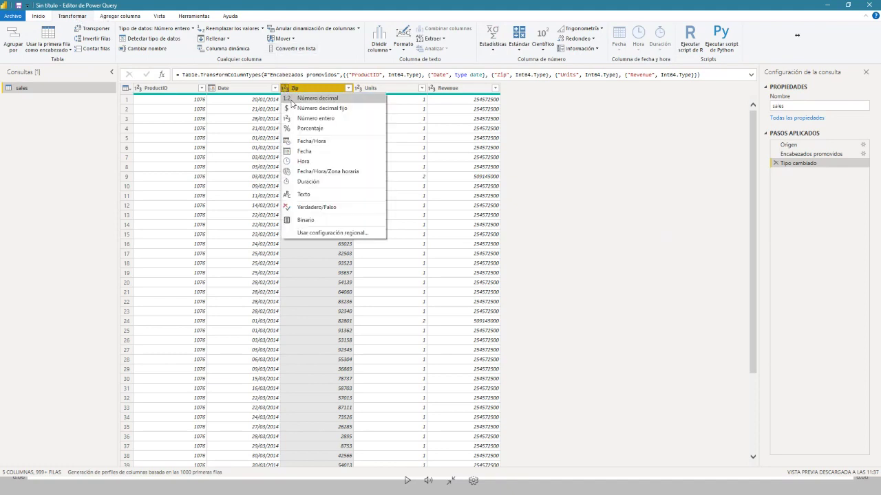
click(325, 196)
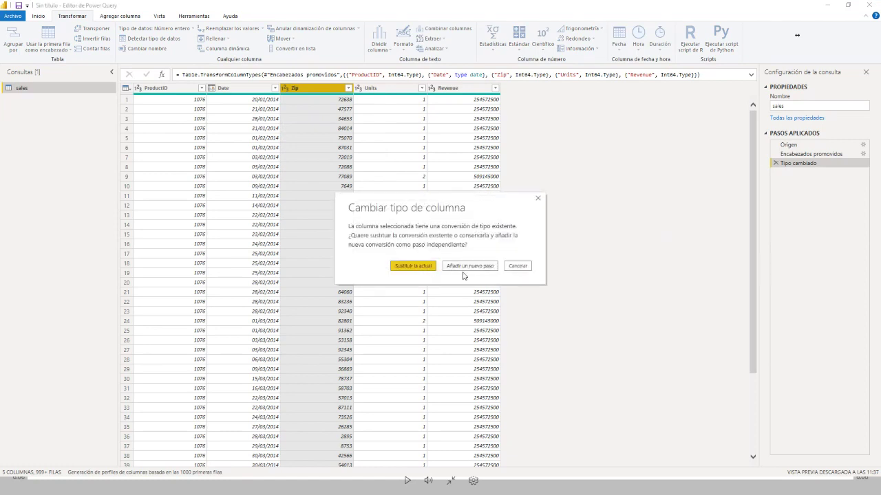
click(427, 269)
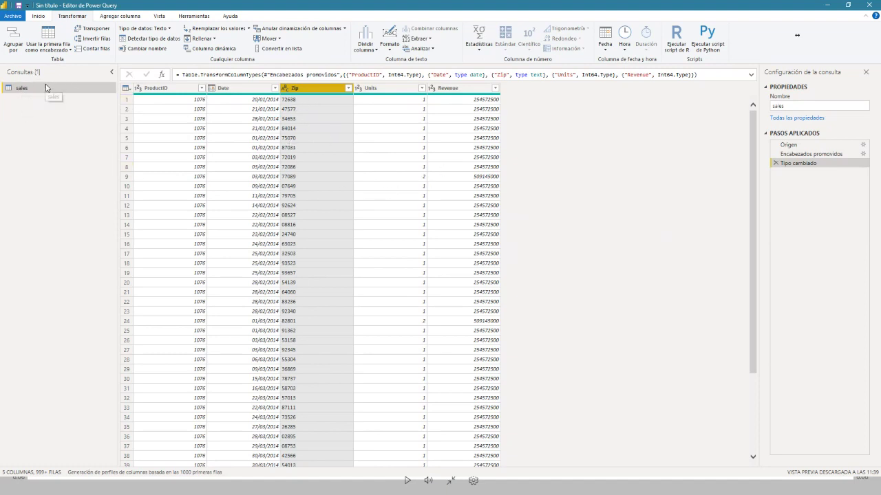
click(40, 16)
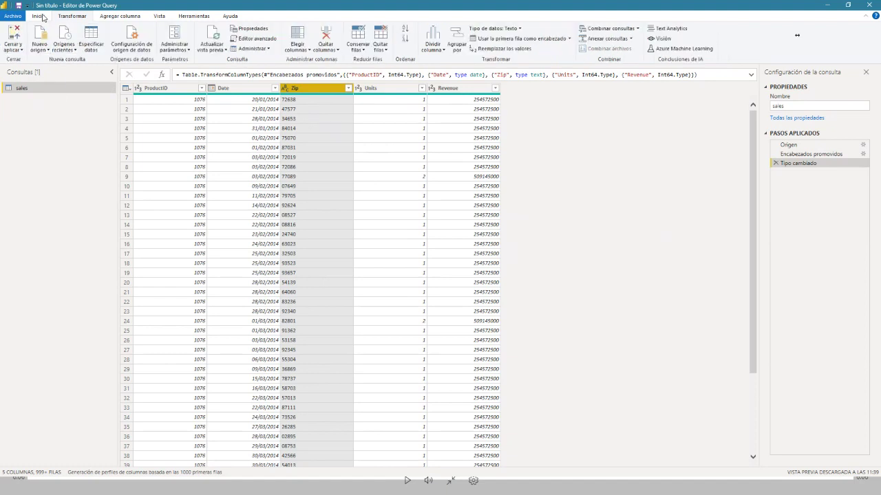
Import the Product_Table and geo tables from the Excel workbook bi_dimensions.xlsx as new queries
click(44, 52)
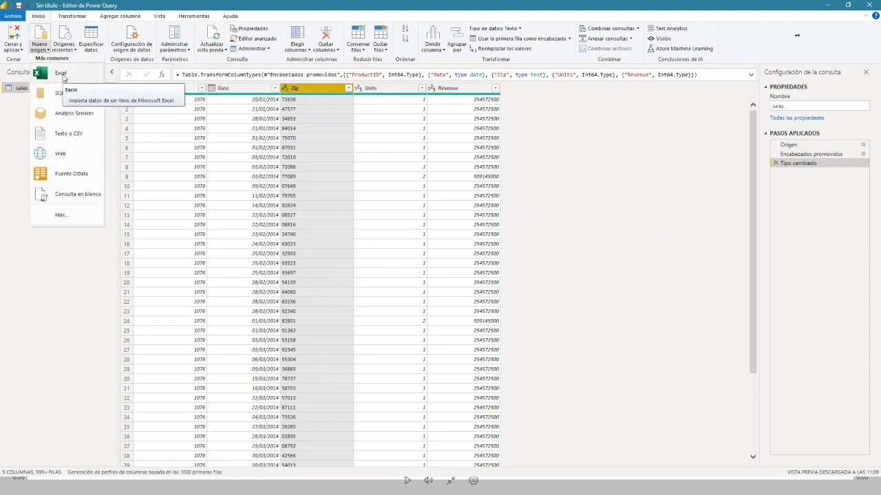
click(62, 73)
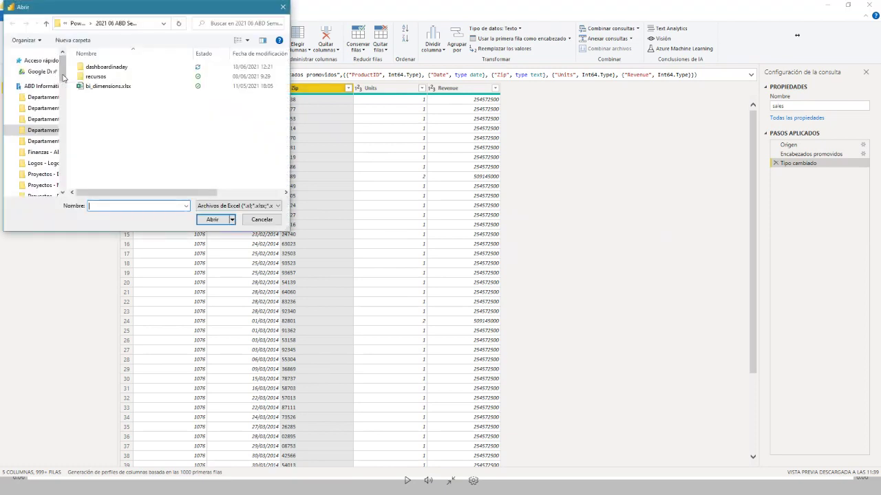
click(114, 88)
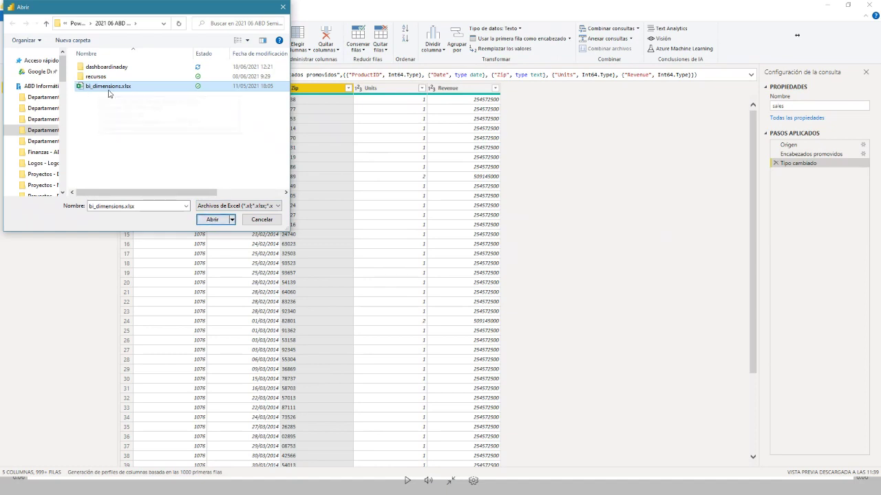
click(212, 220)
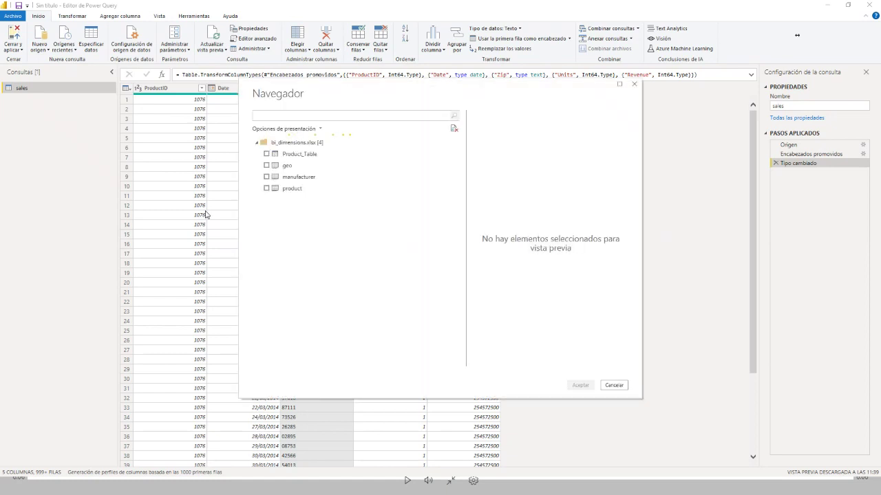
click(266, 155)
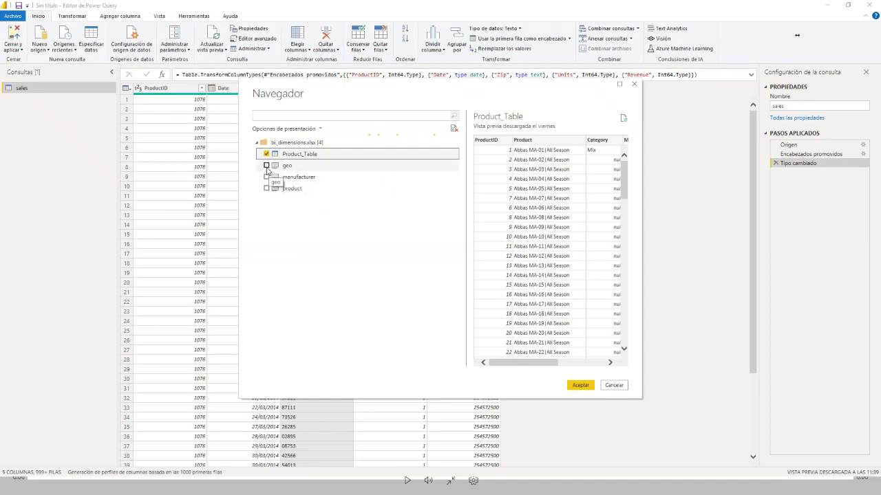
click(266, 165)
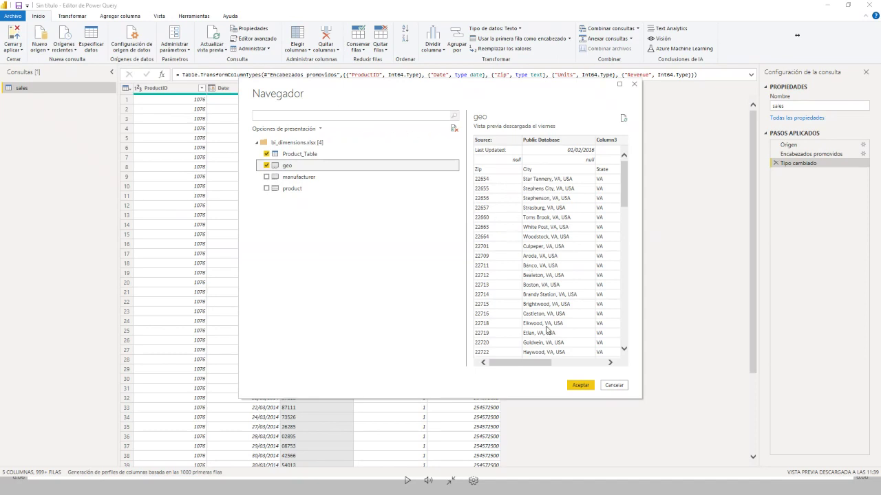
click(580, 385)
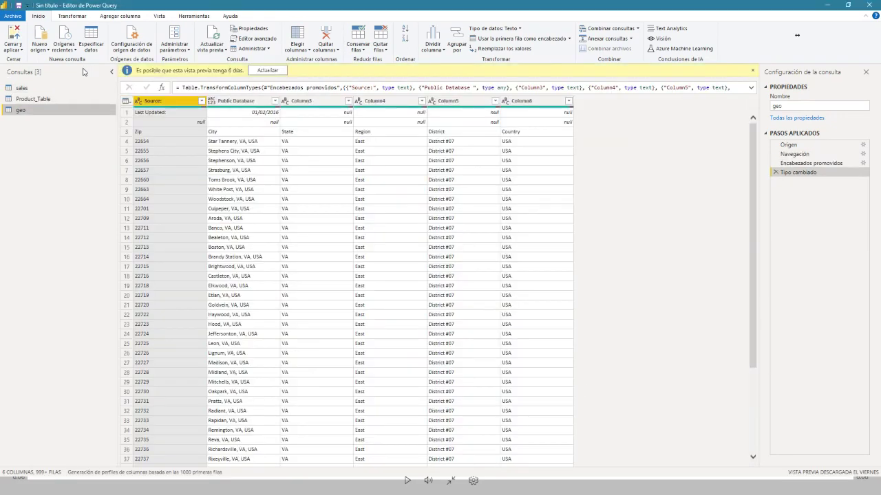
Rename the Product_Table query as Product and the geo query as Geography
click(54, 102)
click(815, 106)
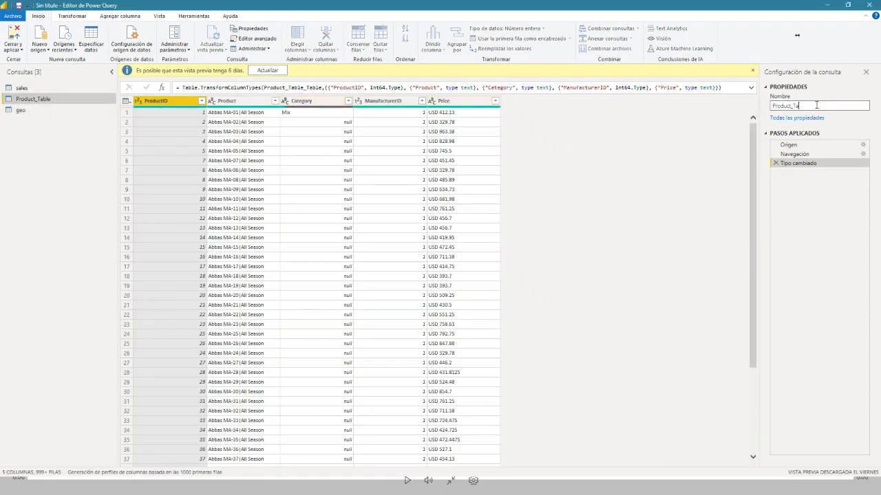
key(Return)
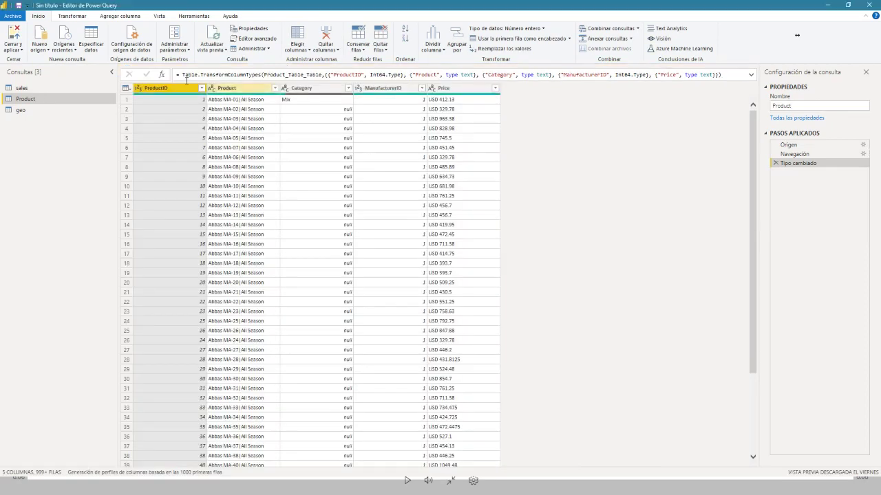
click(23, 113)
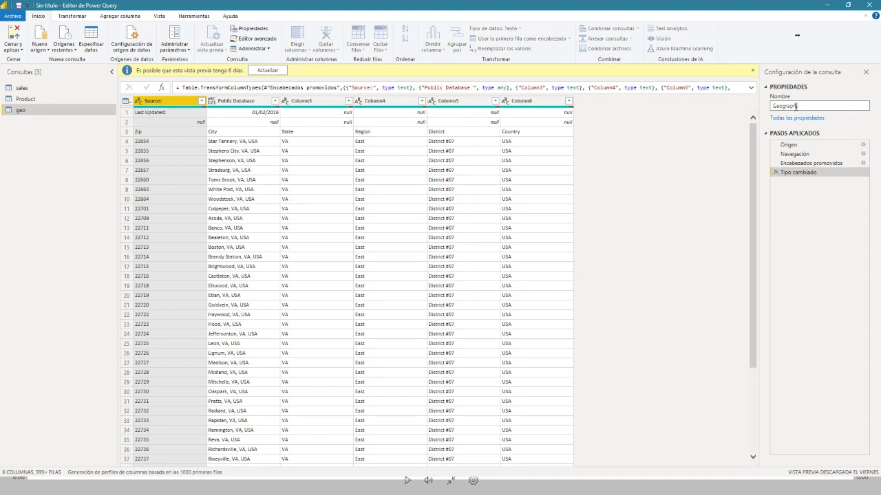
text(y)
key(Return)
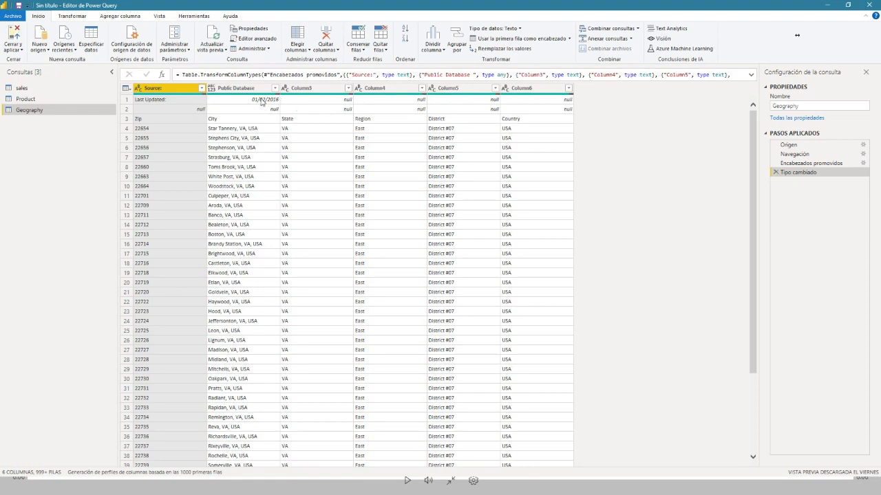
Remove the top 2 rows from the Geography query
click(125, 101)
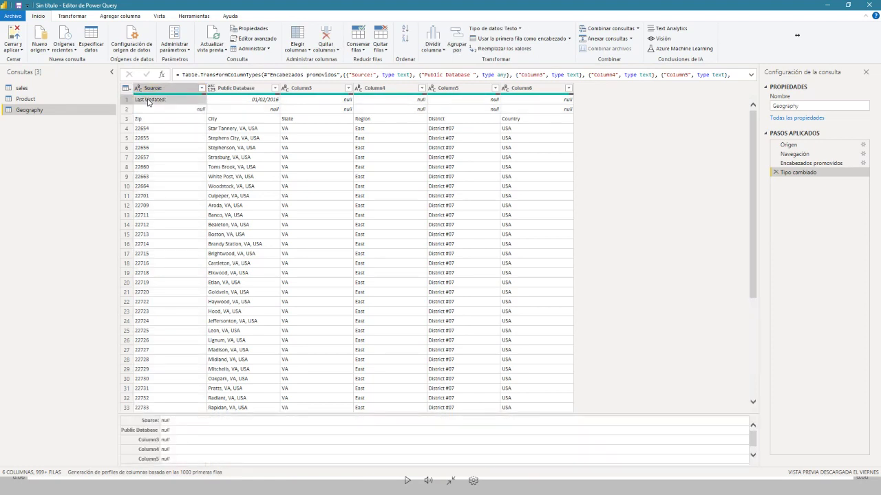
click(147, 104)
click(73, 15)
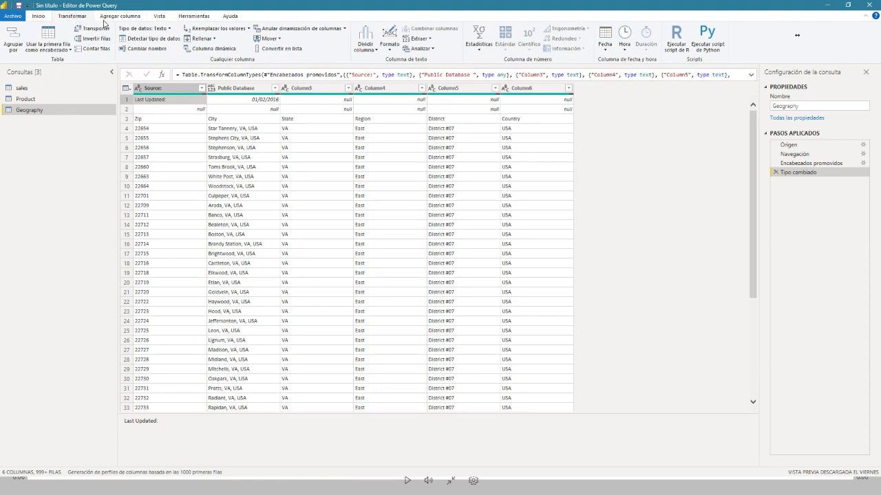
click(39, 16)
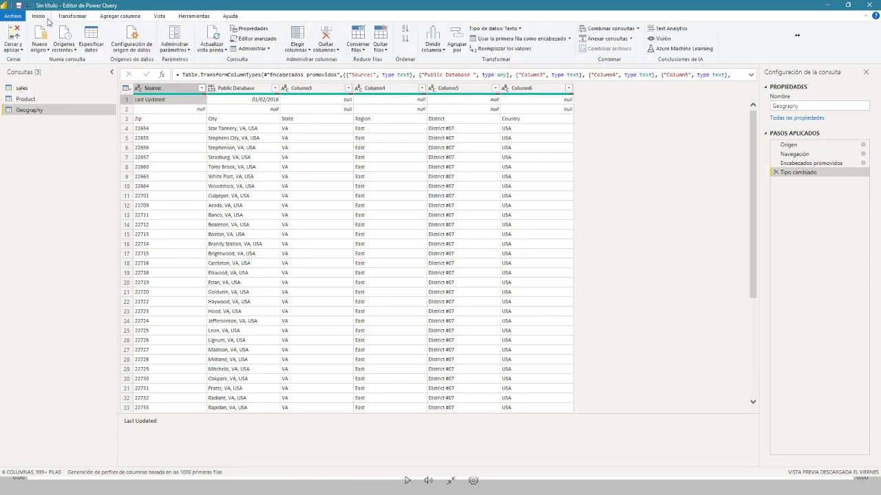
click(380, 45)
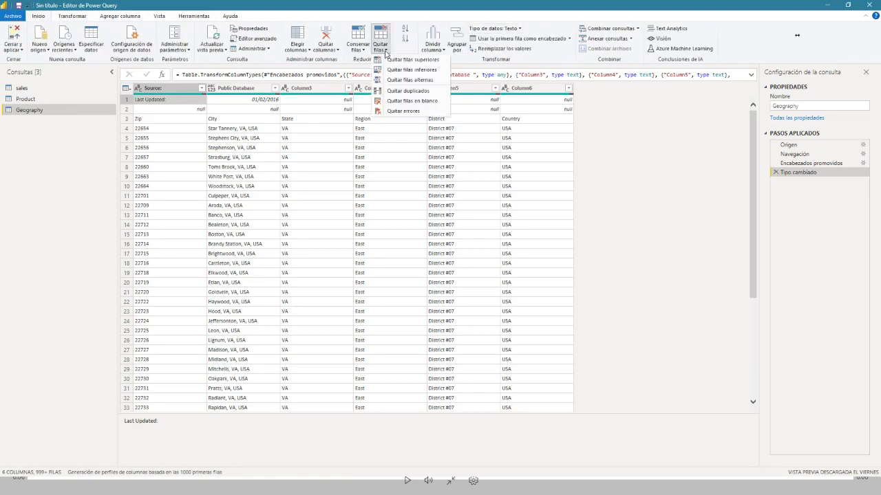
click(432, 61)
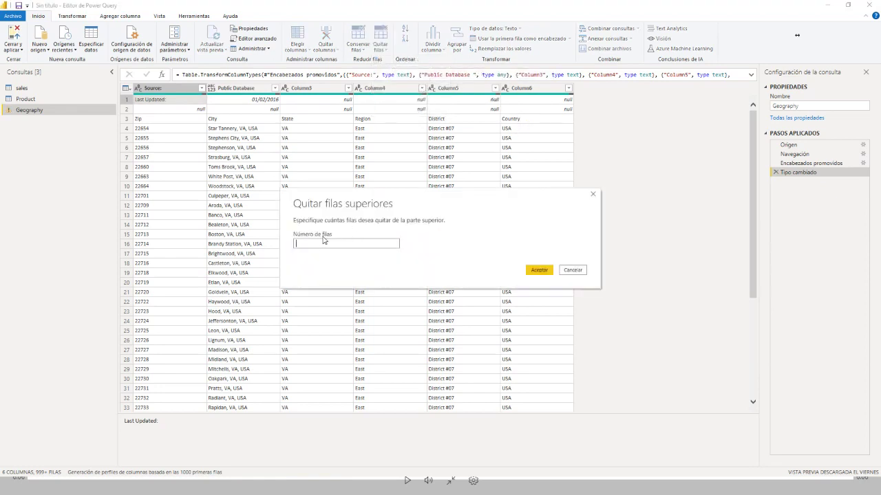
text(2)
click(541, 270)
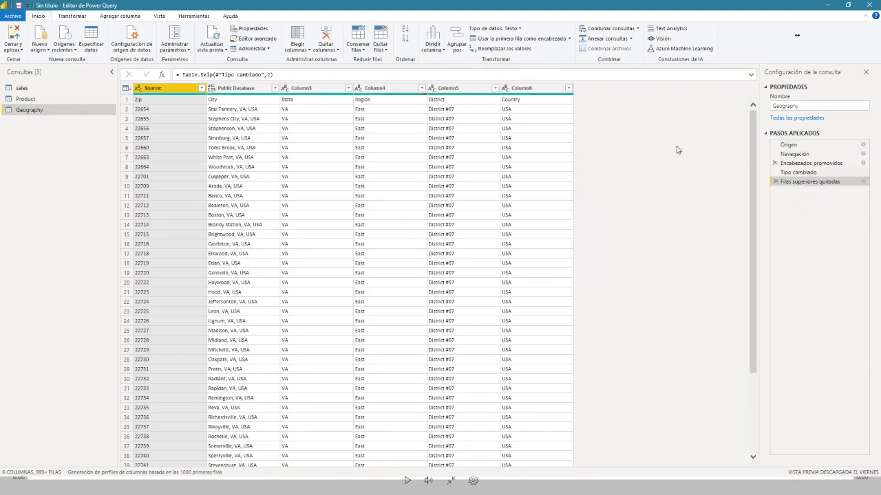
Promote the Geography query's first row to headers and set its Zip column to Texto, replacing the current type conversion
click(190, 104)
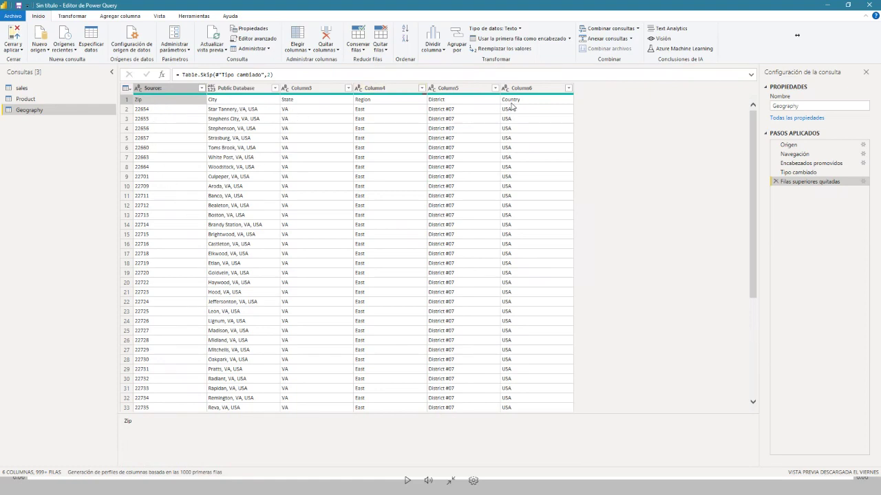
click(544, 42)
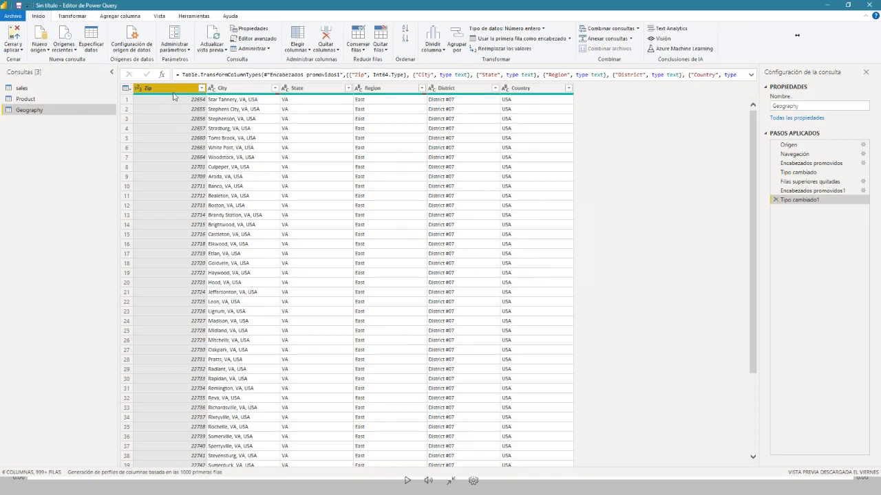
click(137, 90)
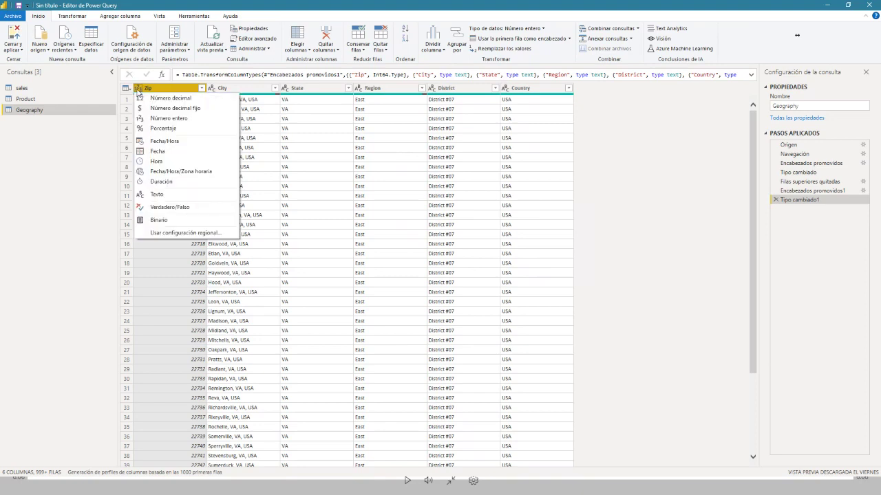
click(157, 194)
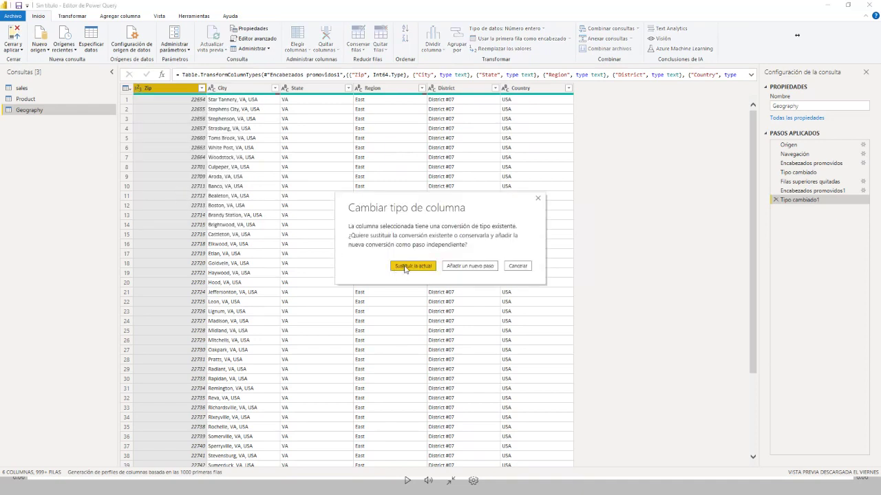
click(405, 266)
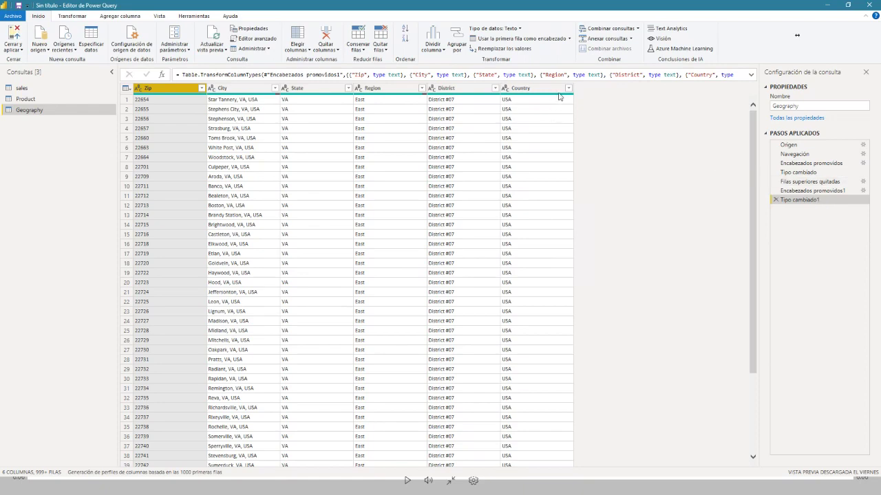
Filter the Country column of the Geography query to keep only the USA rows
click(528, 140)
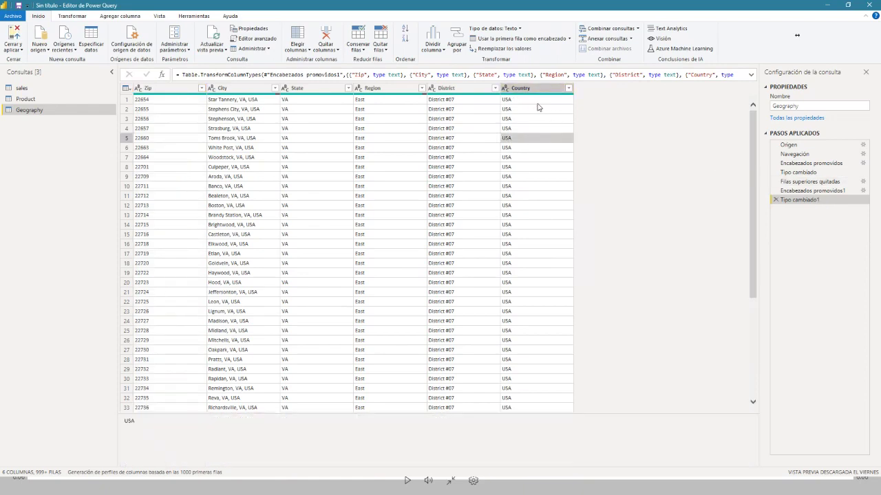
scroll(549, 142, down, 4)
scroll(549, 152, up, 4)
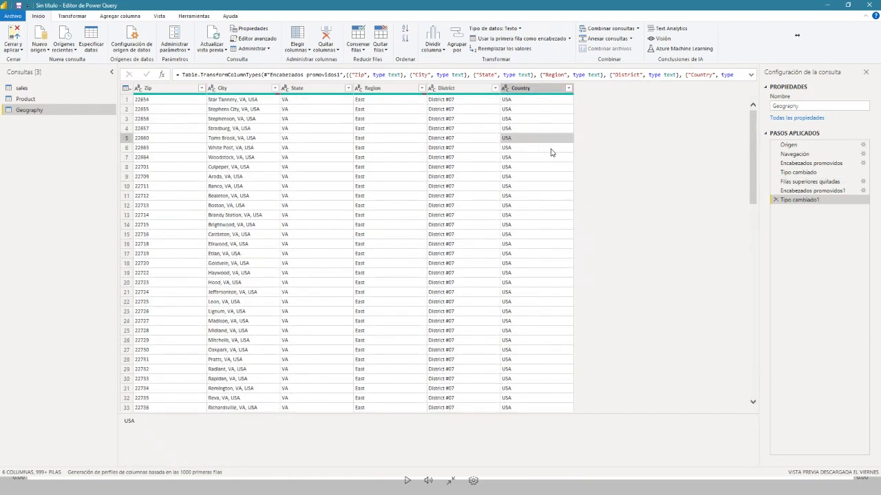
click(568, 88)
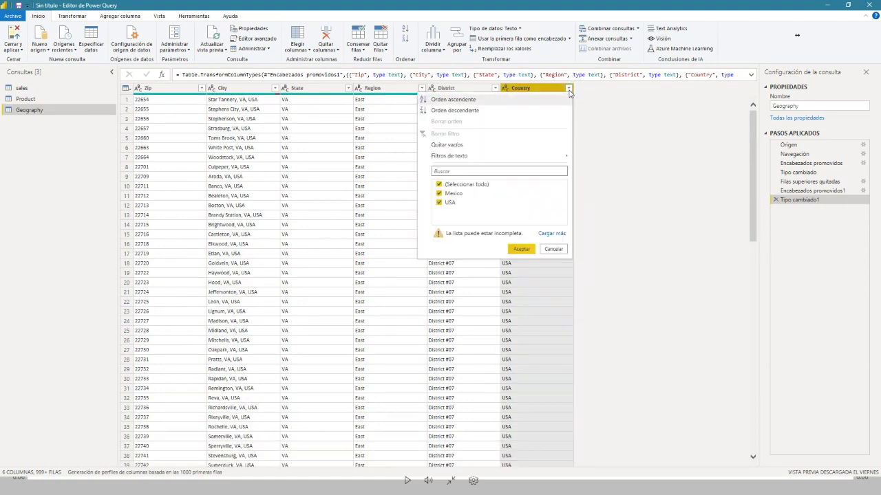
click(439, 185)
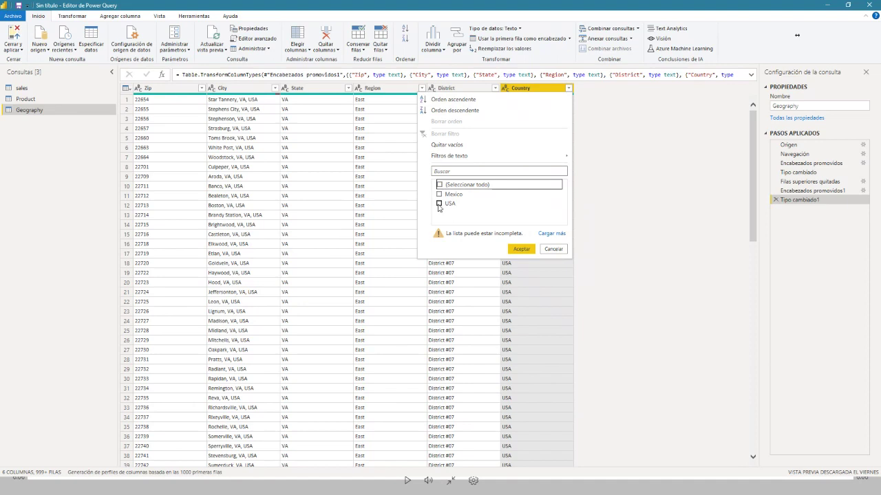
click(439, 203)
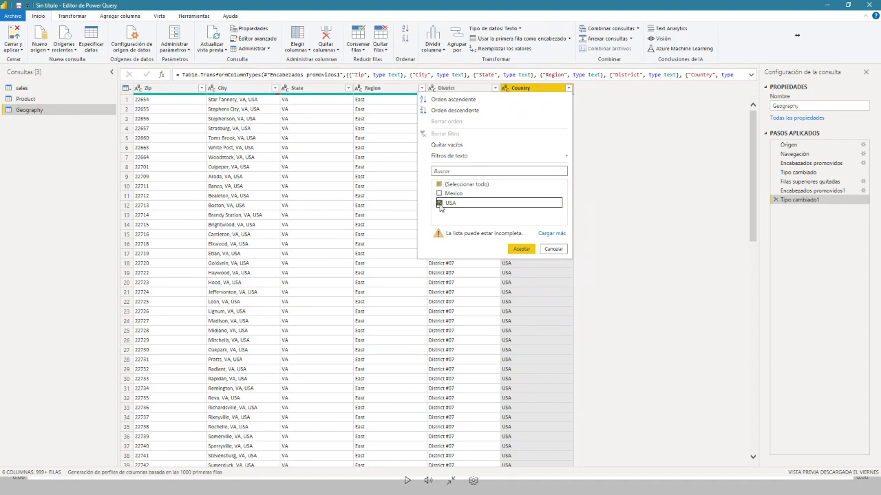
click(521, 249)
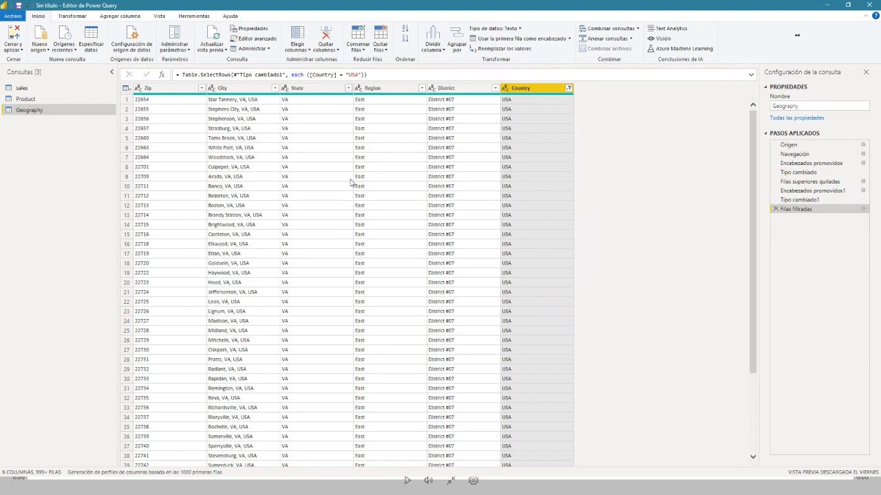
Split the Product query's Price column by the space delimiter (Espacio) at each occurrence
click(27, 100)
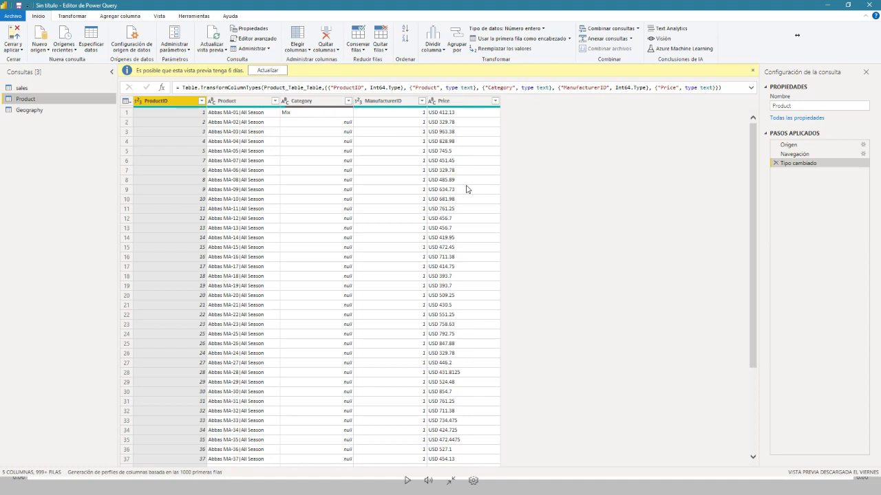
click(456, 103)
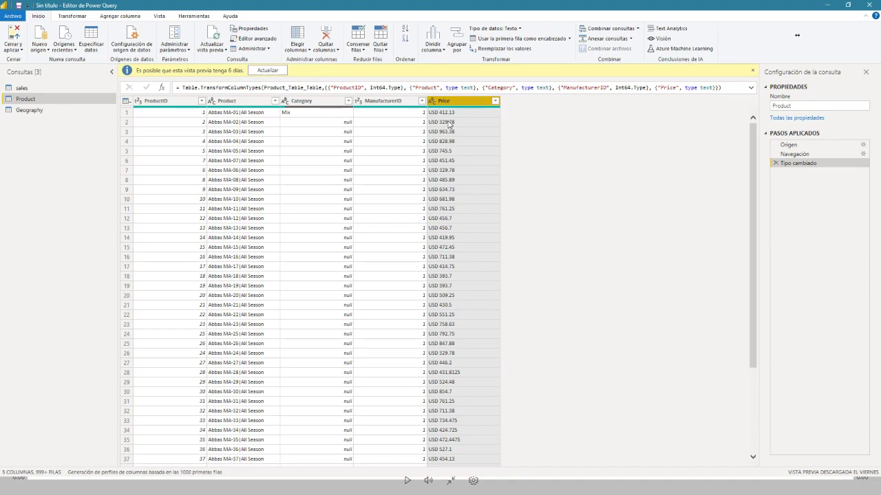
click(439, 53)
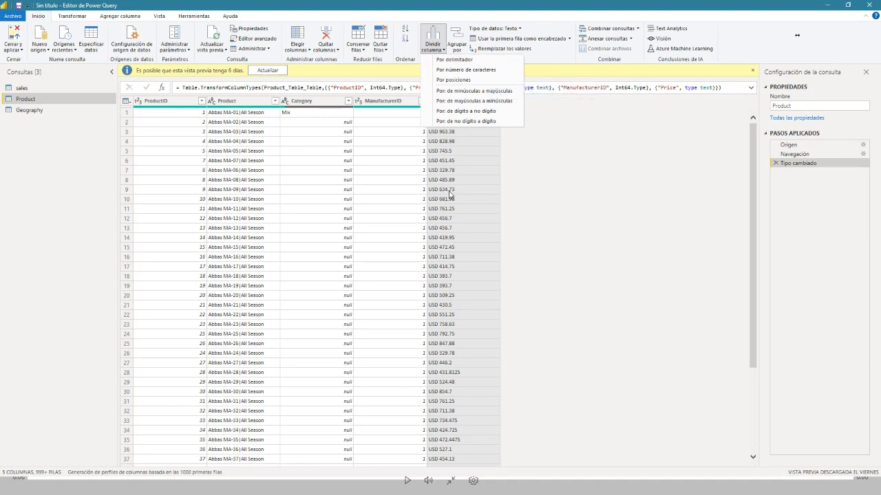
click(460, 61)
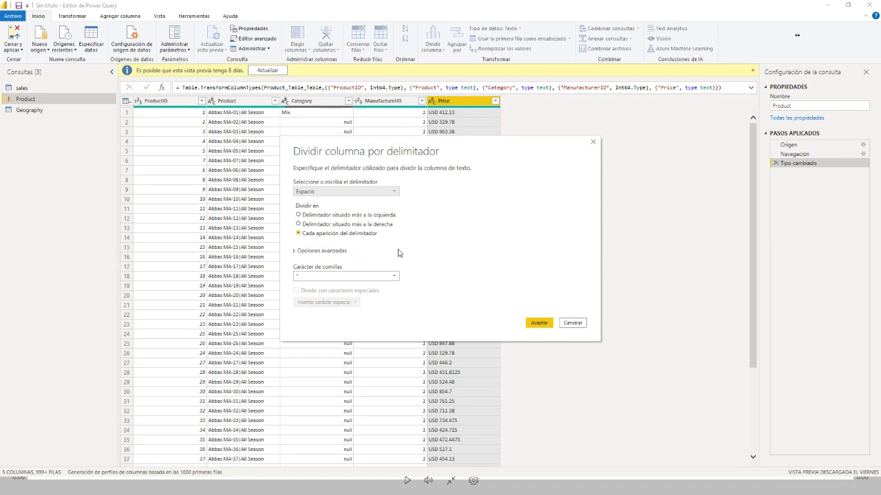
click(541, 323)
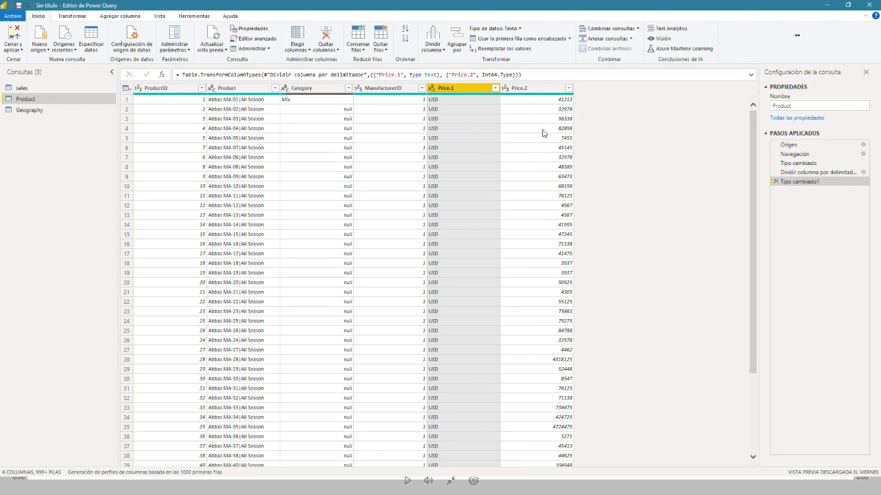
Rename the Product query's Price.1 column as Currency and its Price.2 column as Price
ctrl+click(547, 88)
click(434, 89)
double_click(452, 90)
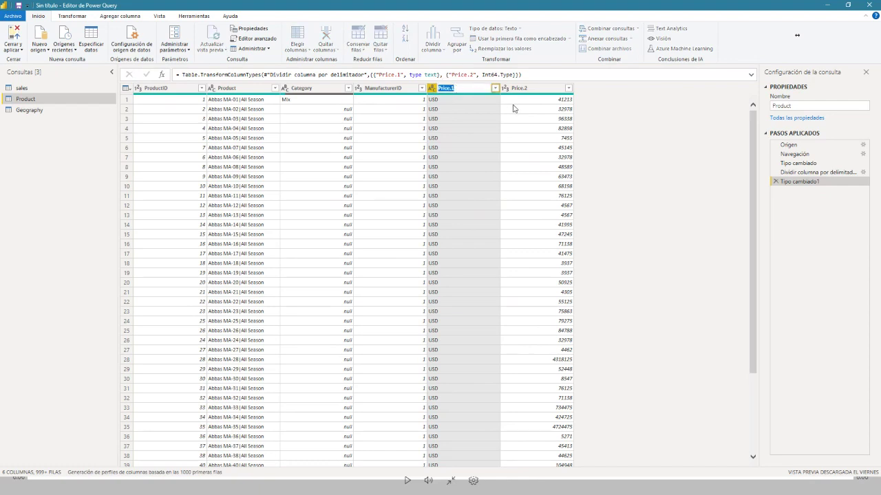
text(Currency)
double_click(519, 89)
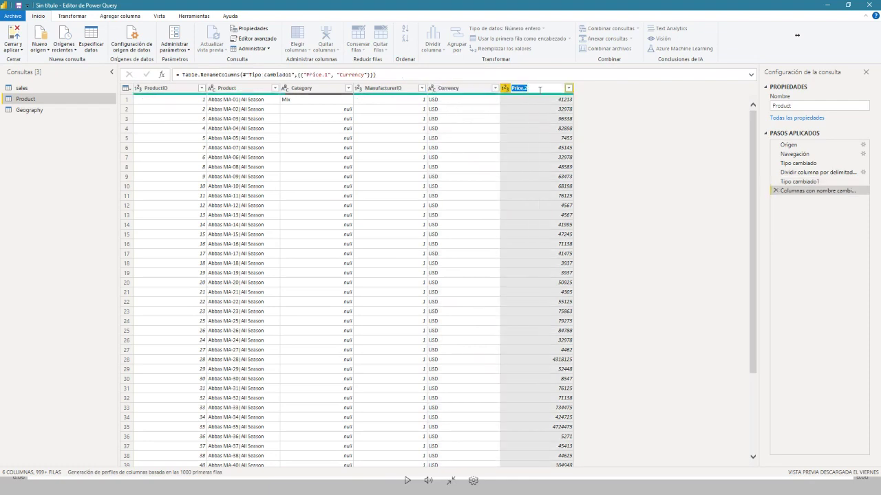
text(Pr)
key(Return)
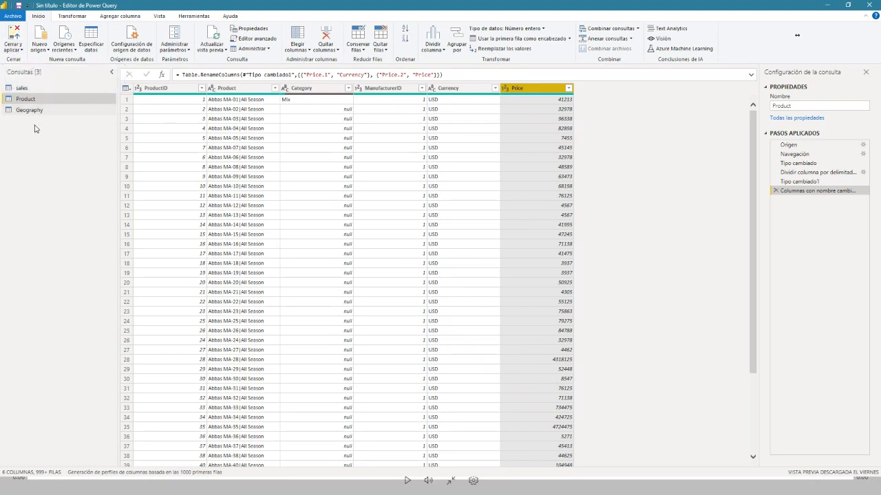
Close the query editor and load the cleaned queries into the Power BI Desktop report
click(10, 52)
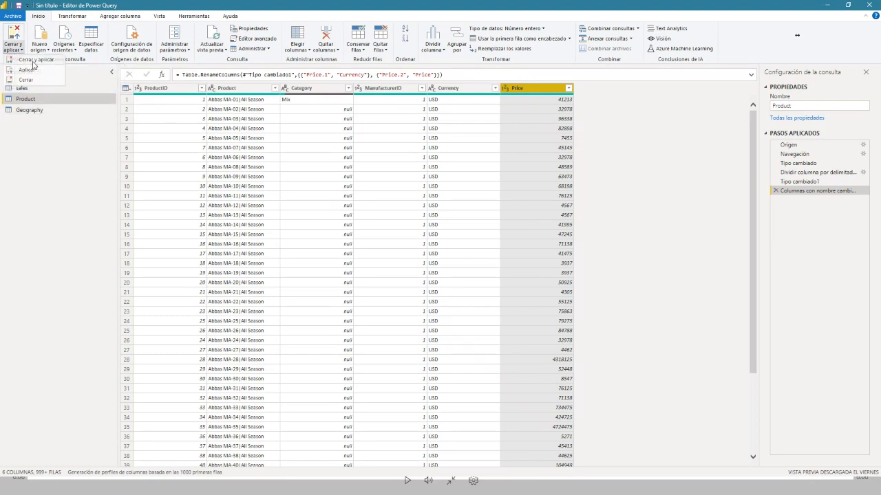
click(27, 79)
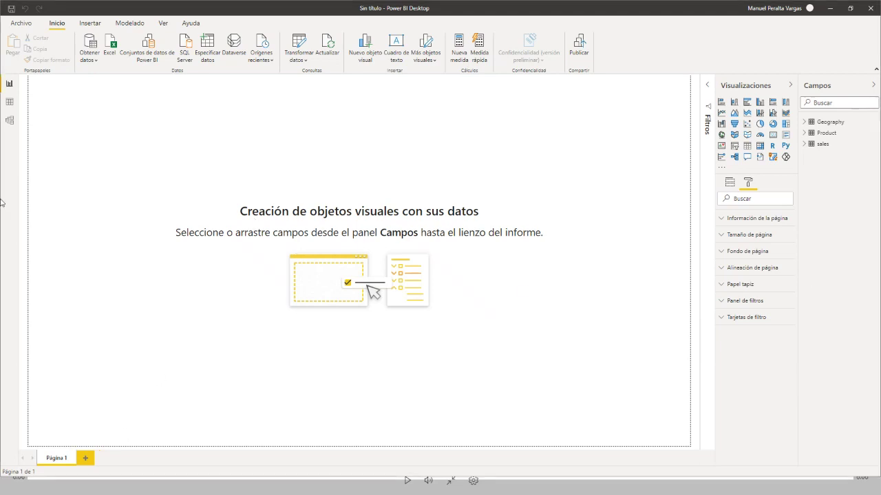
Arrange the model diagram with sales between Geography and Product, and inspect the relationship between sales and Geography
click(10, 121)
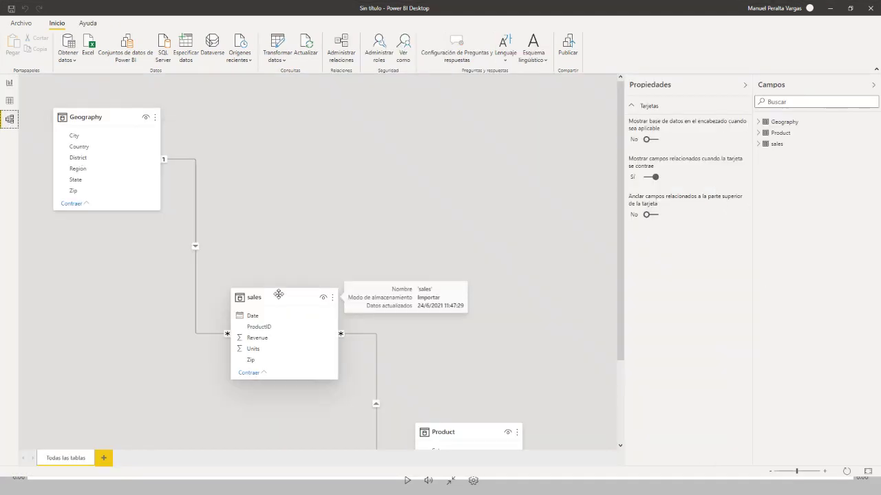
drag(285, 305, 240, 188)
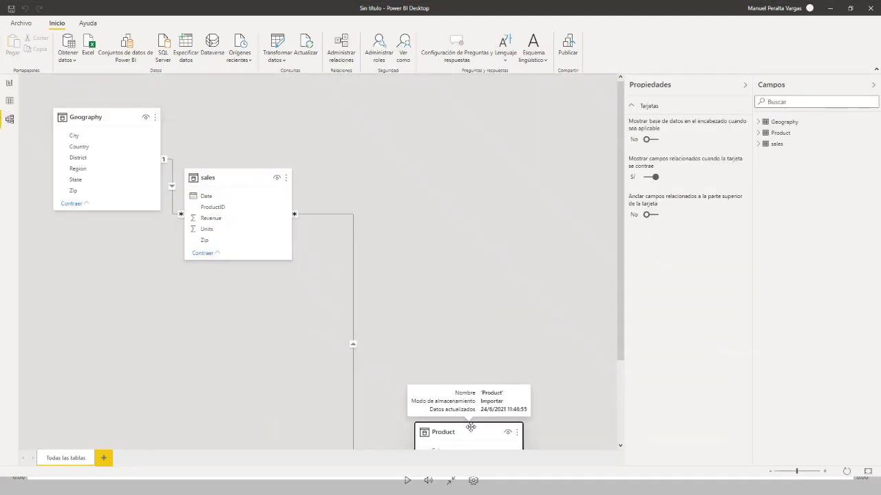
drag(473, 431, 495, 180)
drag(236, 181, 288, 252)
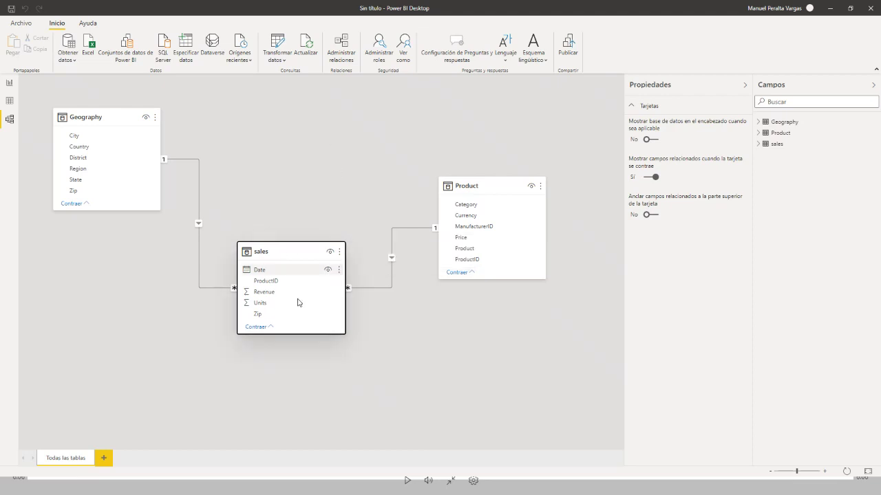
double_click(198, 191)
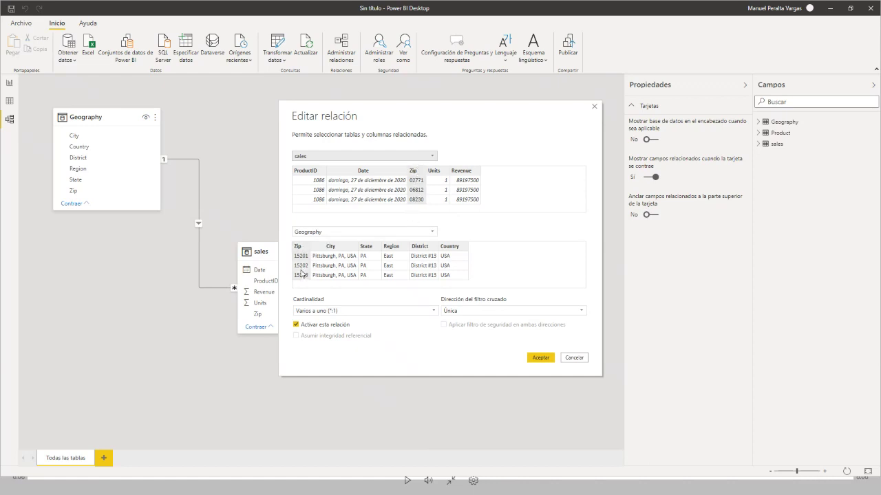
click(575, 358)
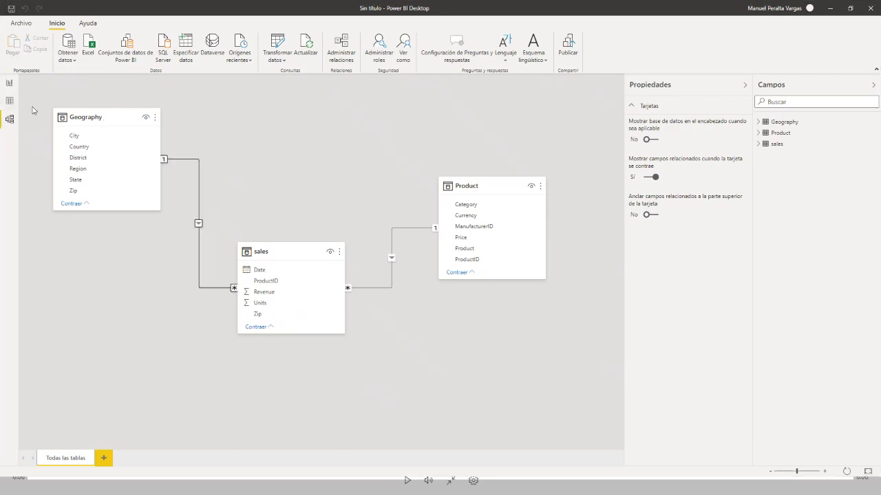
Format the sales table's Revenue column as currency with the $ Inglés (Estados Unidos) symbol
click(9, 101)
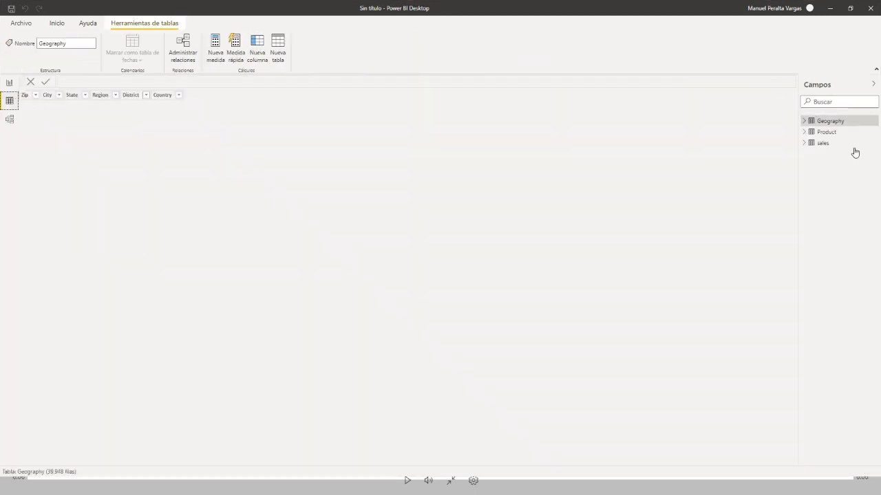
click(824, 143)
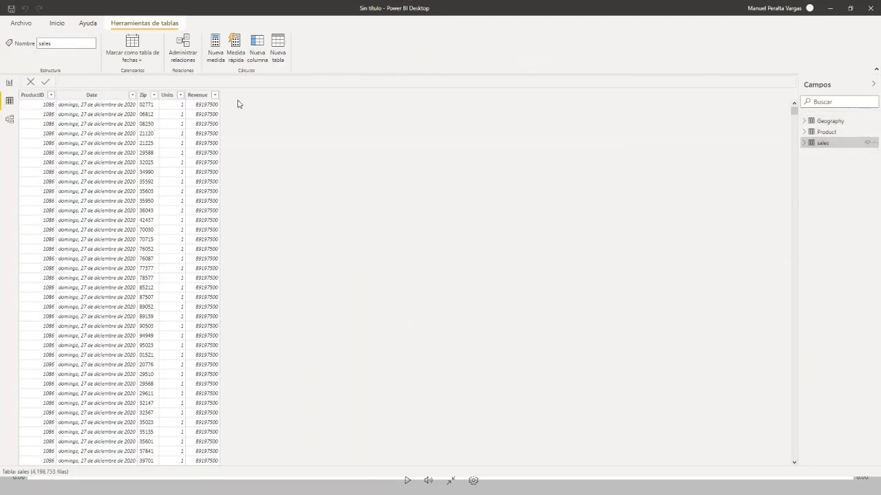
click(203, 96)
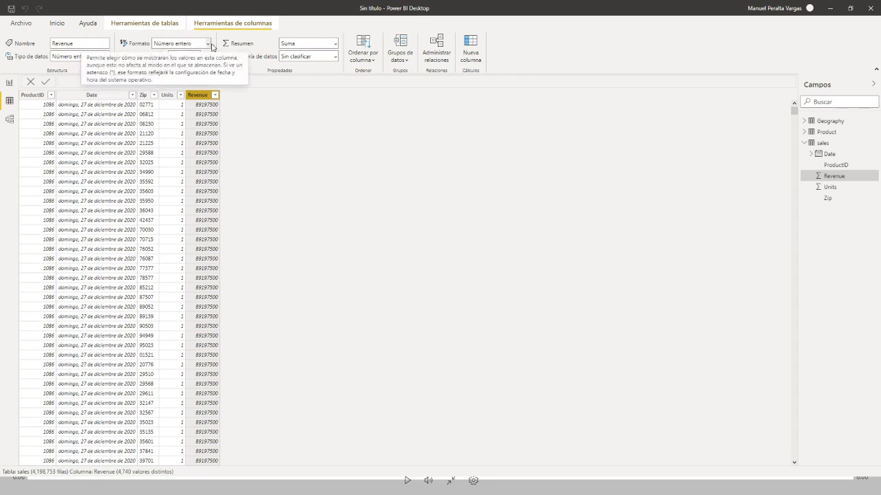
click(130, 60)
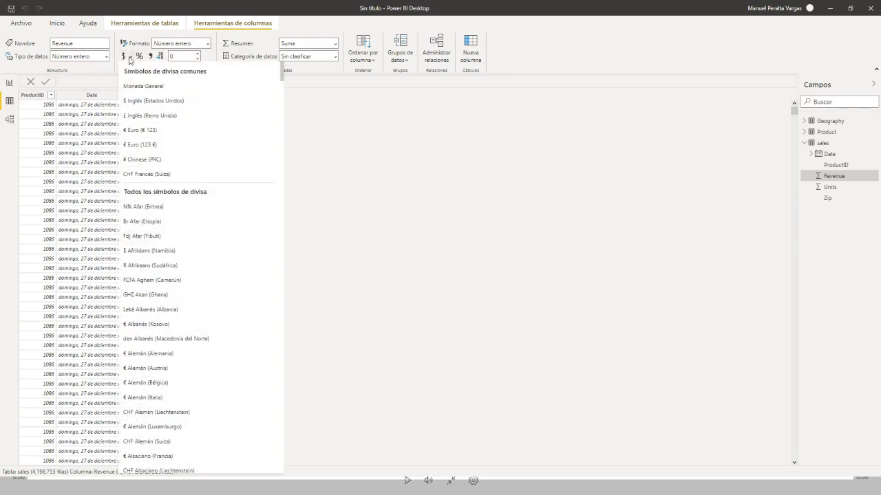
click(146, 102)
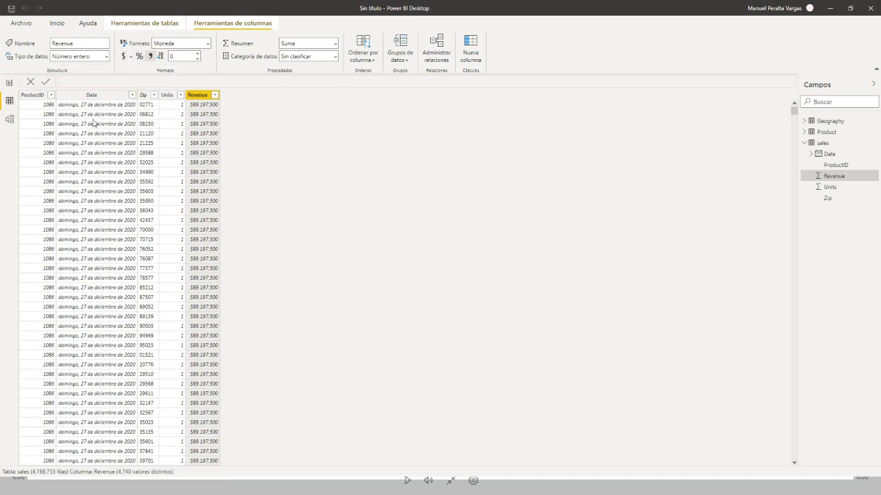
Set the date format of the sales table's Date column to 14/03/01 (dd/mm/yy)
click(116, 96)
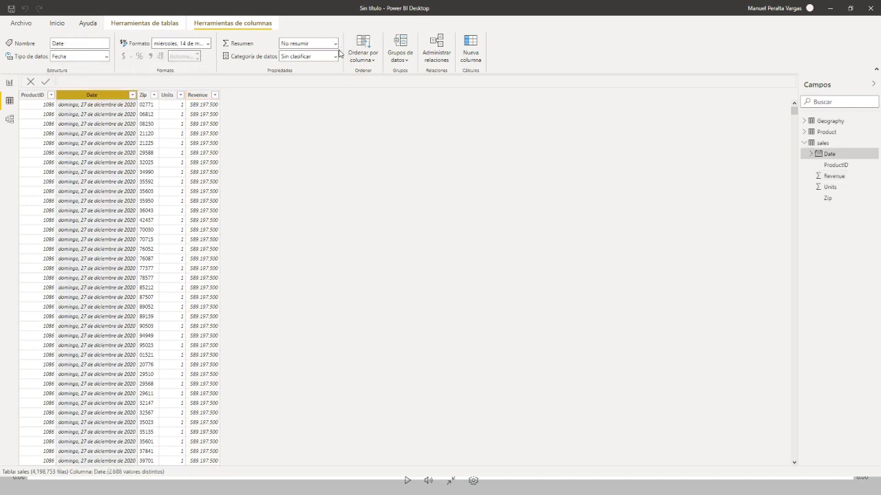
click(209, 43)
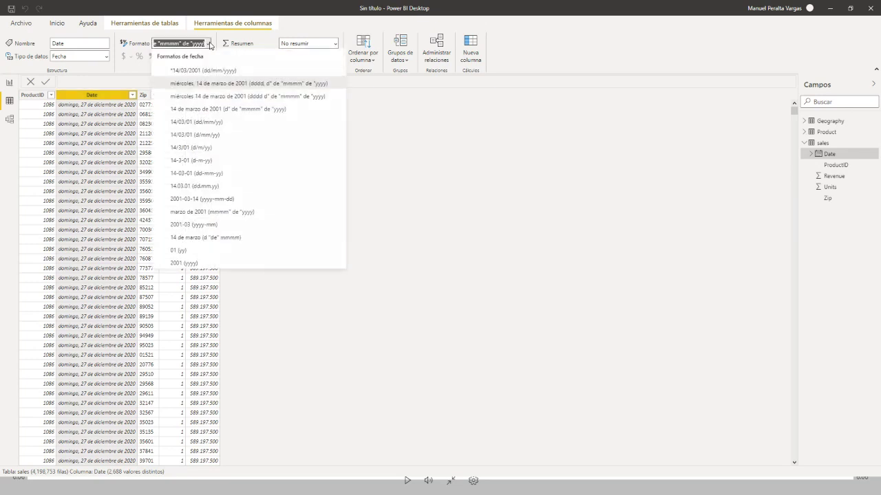
click(229, 125)
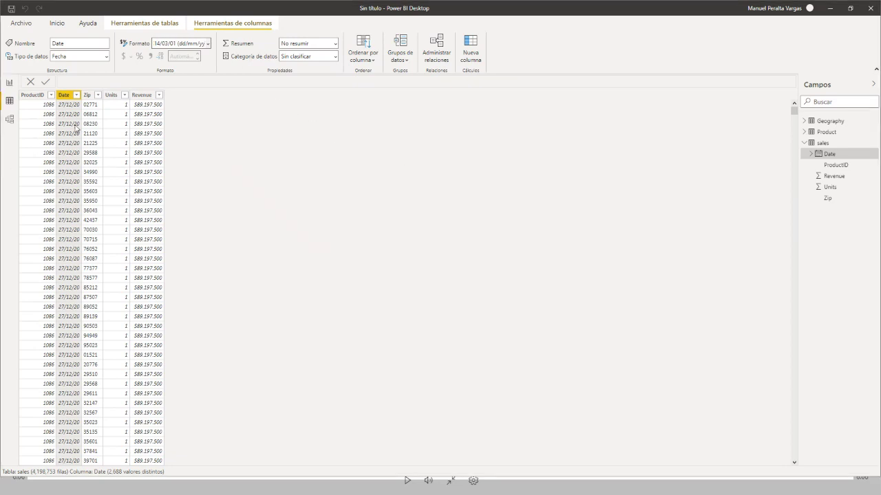
click(177, 43)
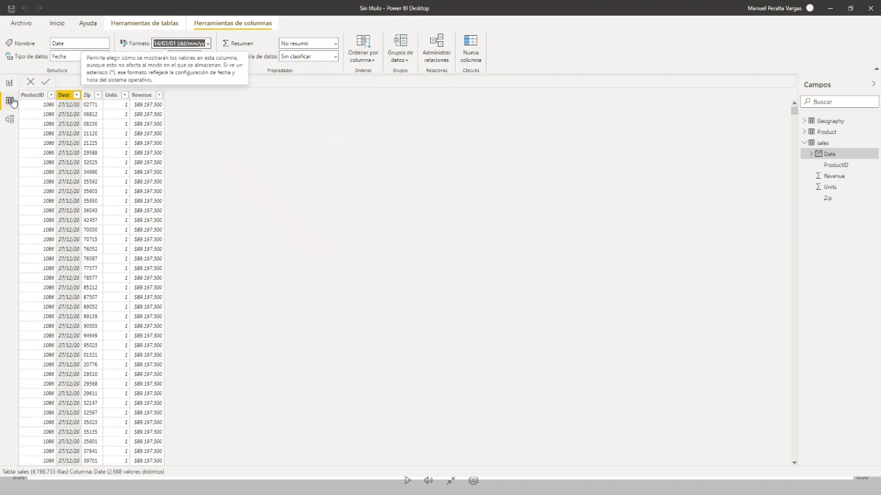
Format the Product table's Price column as currency with the $ Inglés (Estados Unidos) symbol
click(826, 132)
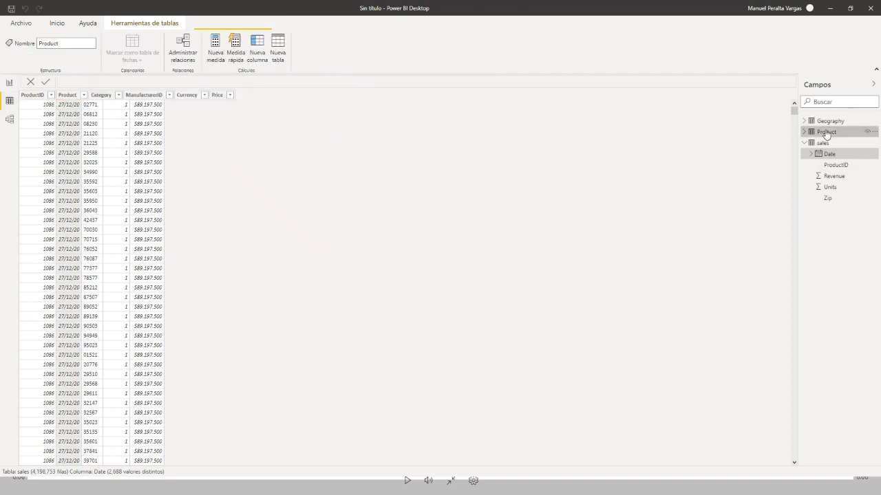
click(252, 96)
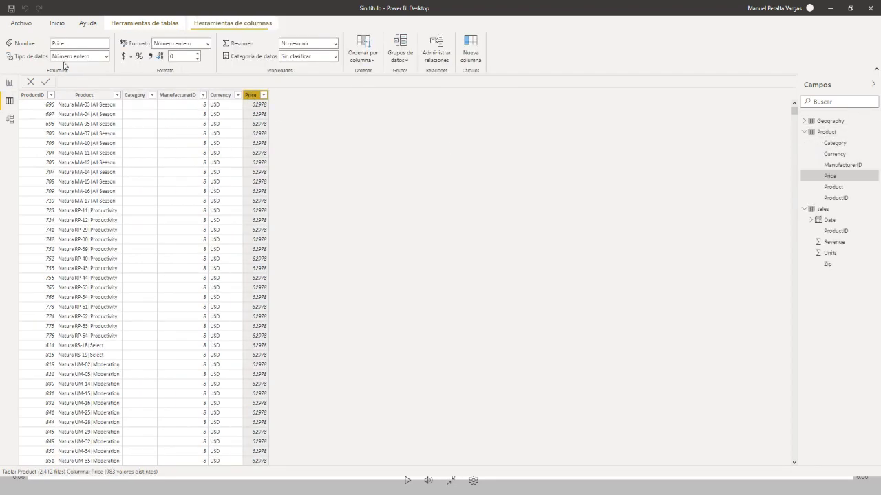
click(130, 56)
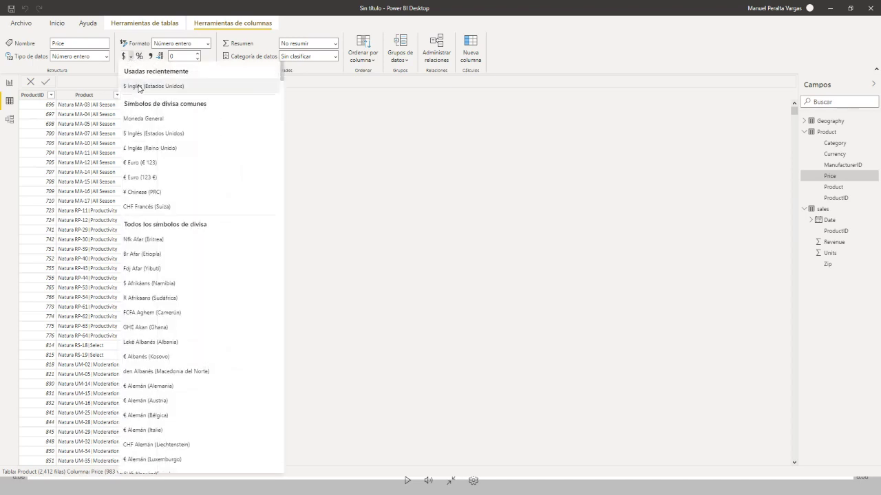
click(154, 133)
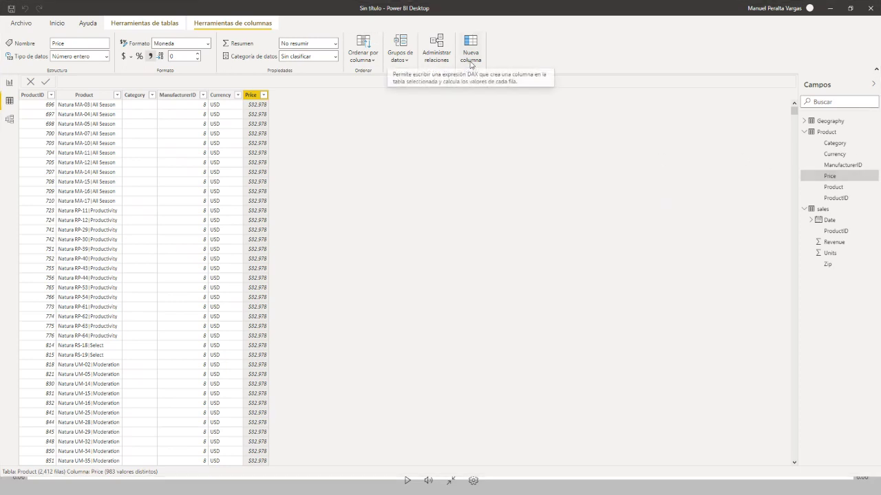
click(824, 210)
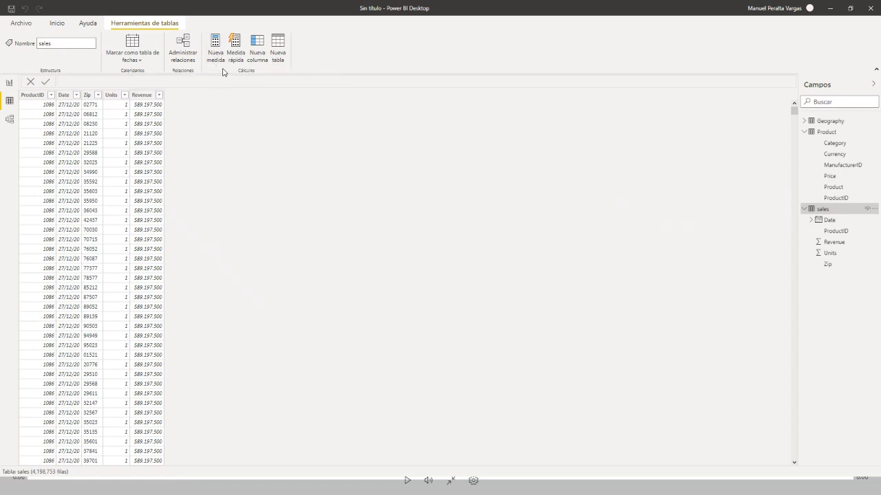
mouse_move(286, 4)
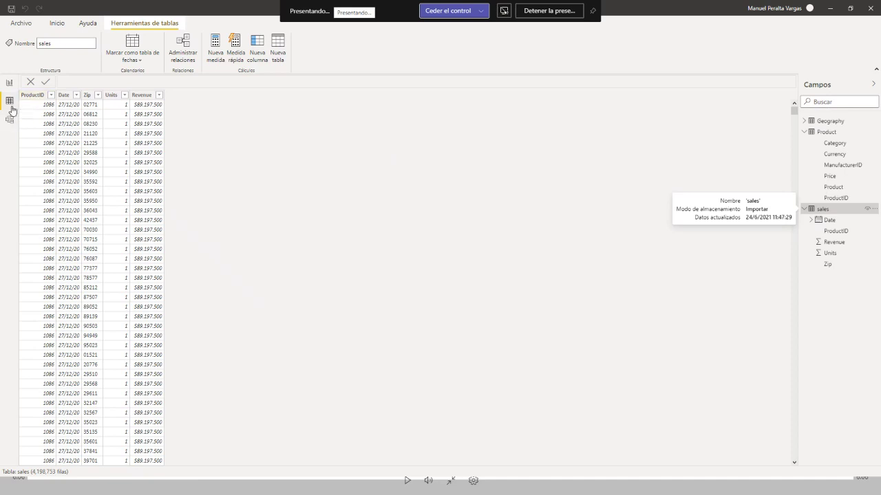
Add a Q&A visual to report page Página 1, ask for "Total revenue", and convert the answer into a standard card visual
click(10, 84)
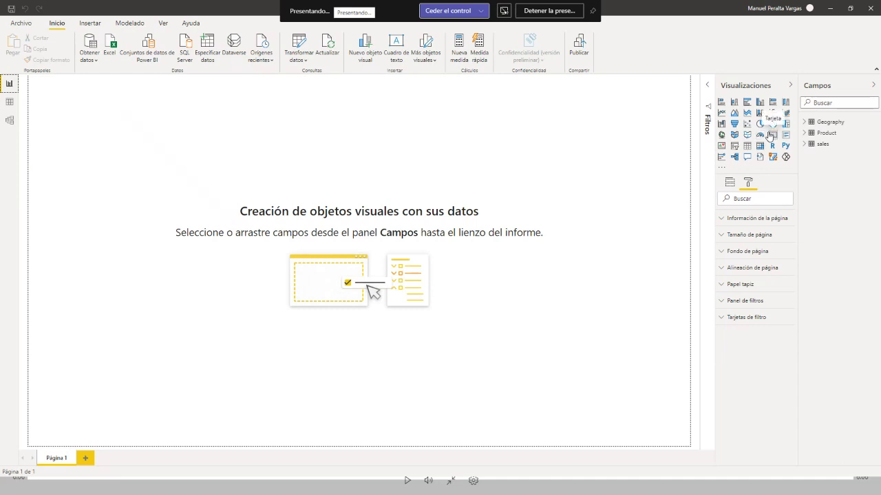
double_click(464, 177)
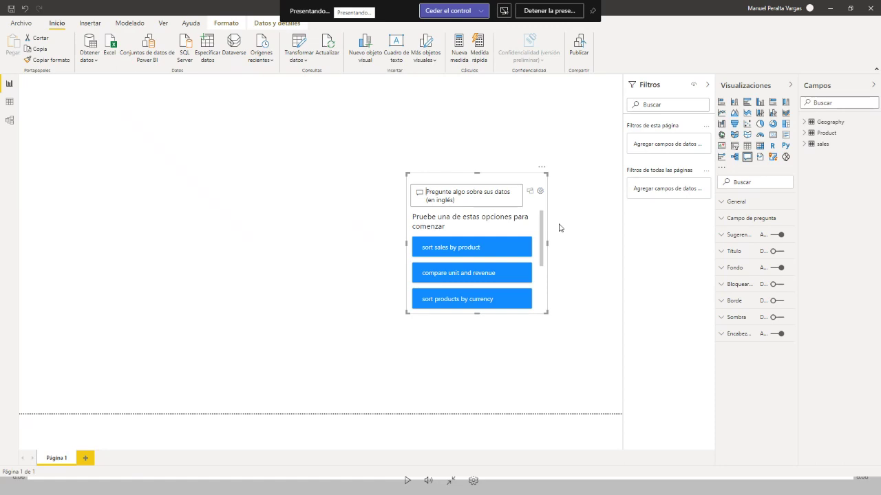
text(Total R)
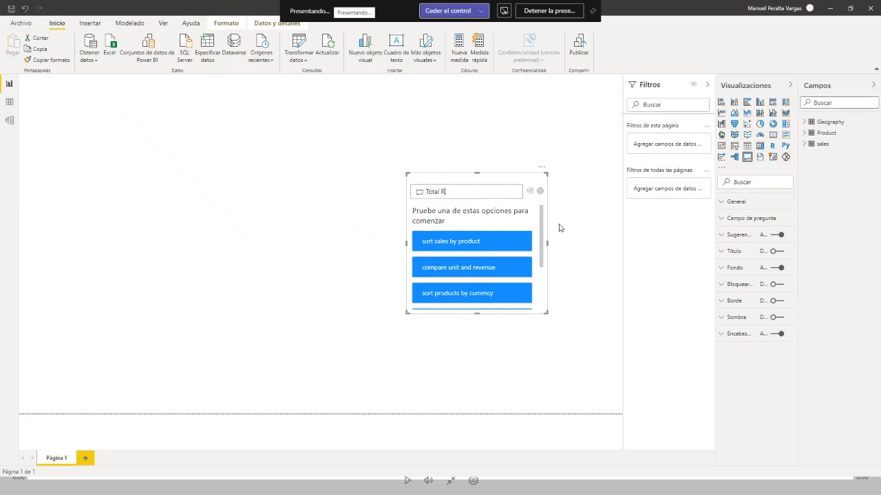
text(even)
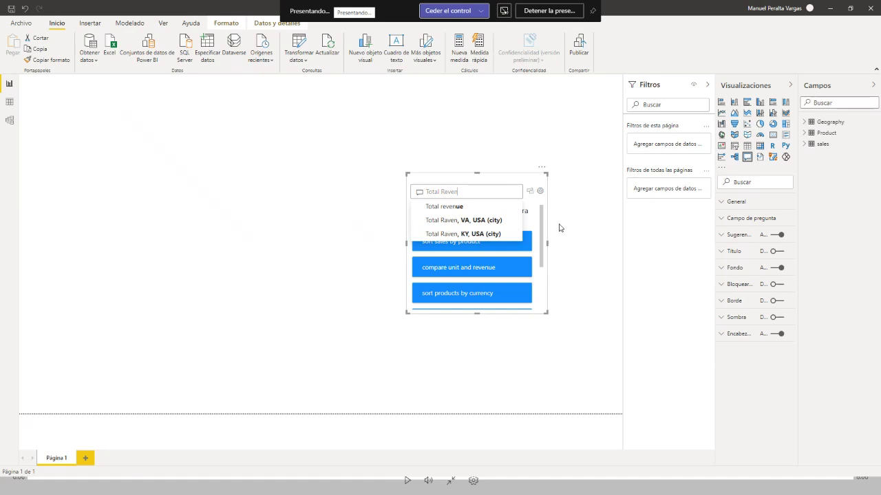
click(465, 207)
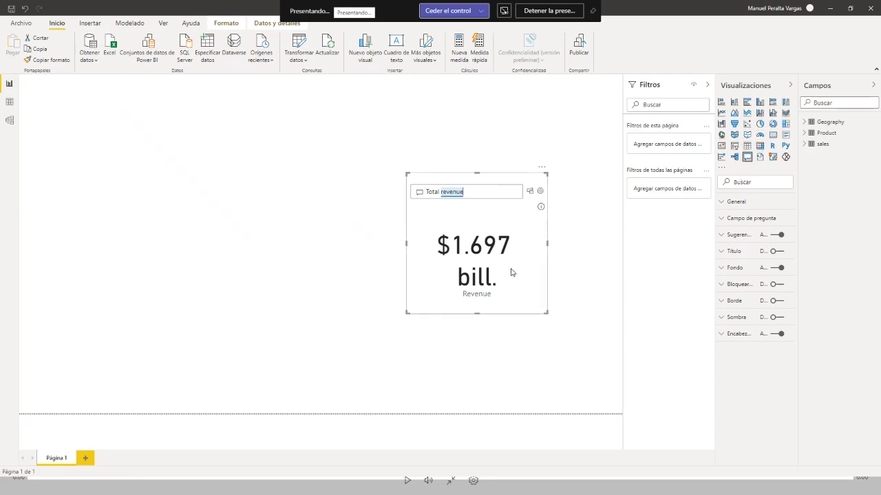
click(531, 193)
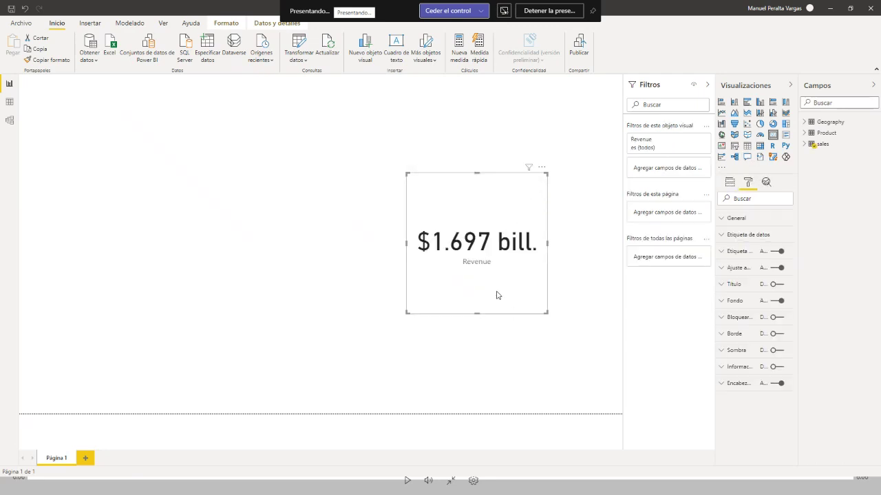
Shrink the Revenue card and place it at the report page's upper edge, then collapse the filters to widen the canvas
drag(498, 293, 303, 141)
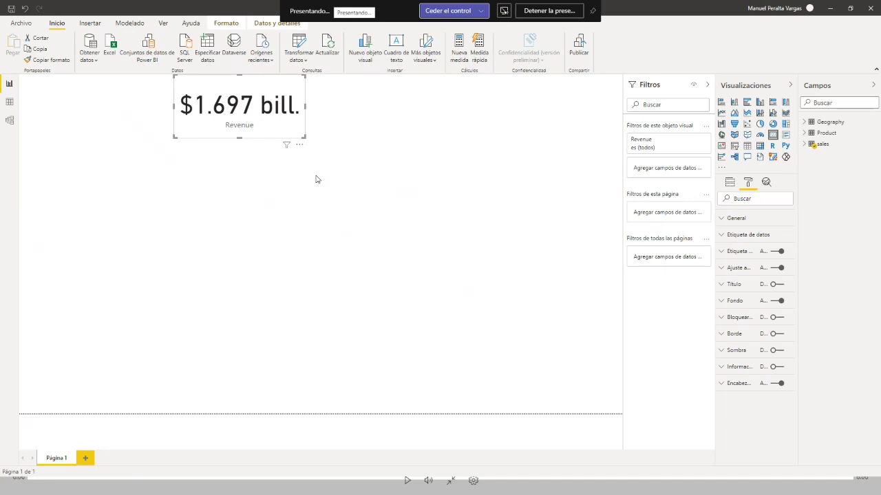
click(707, 87)
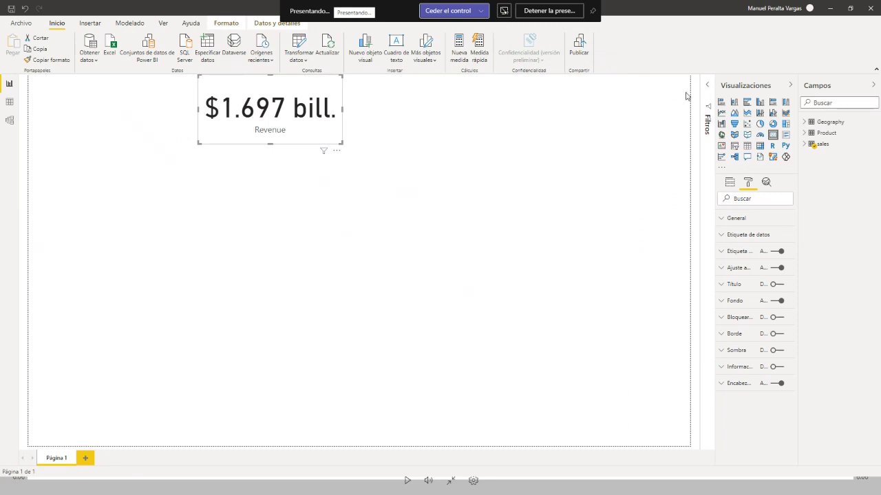
Add a Q&A visual to an empty area of the report page, ask for "Total units", and convert the answer into a standard card
click(327, 226)
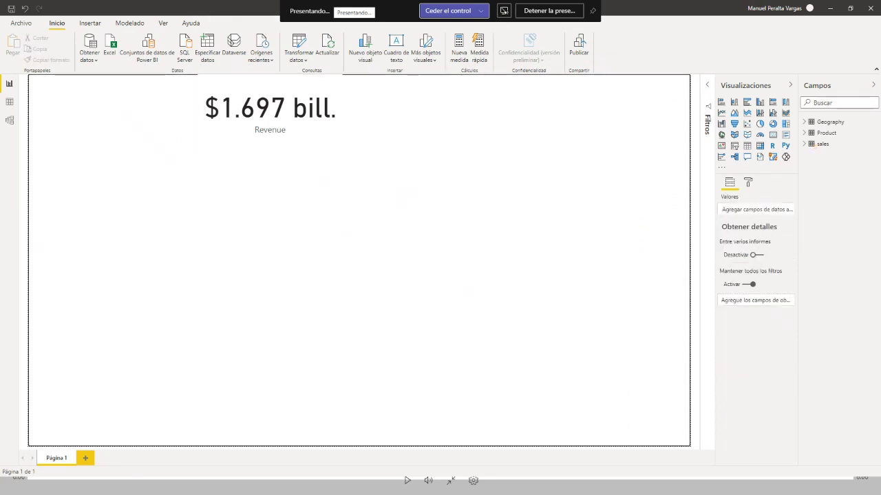
double_click(444, 215)
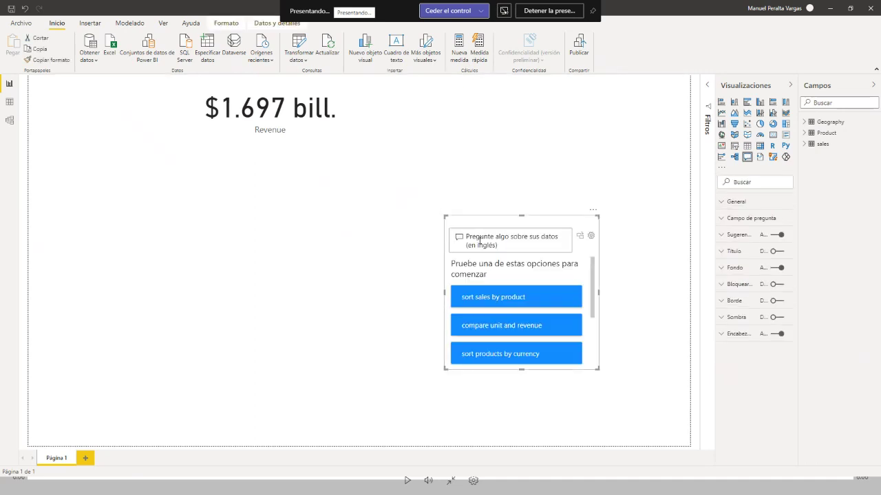
text(Total units)
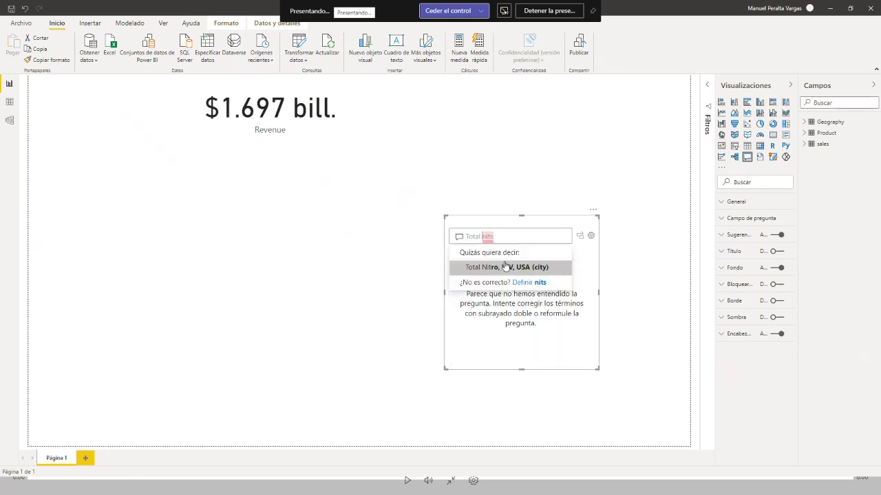
click(478, 252)
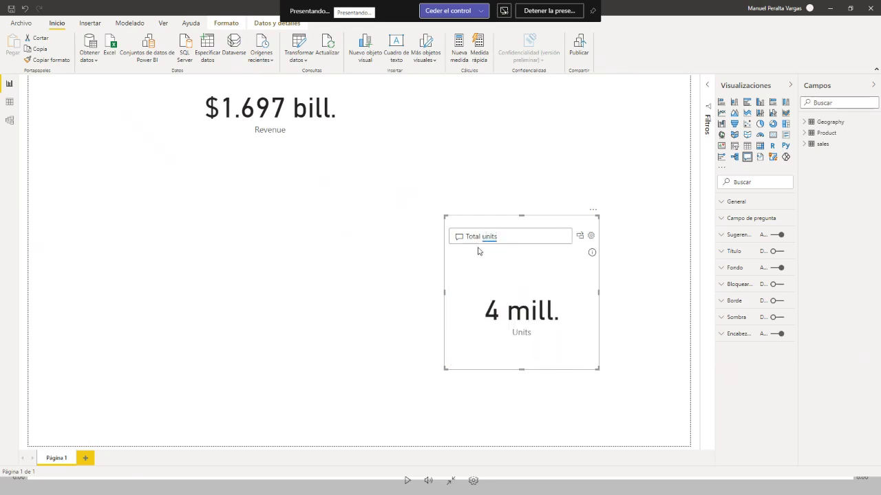
drag(584, 371, 536, 301)
click(532, 167)
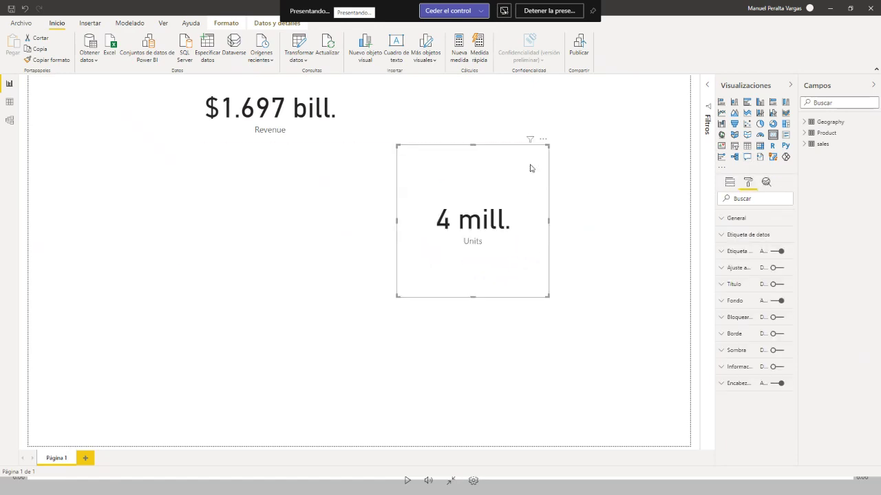
Shrink the Units card and place it beside the Revenue card along the report page's upper edge
drag(511, 291, 469, 135)
click(461, 204)
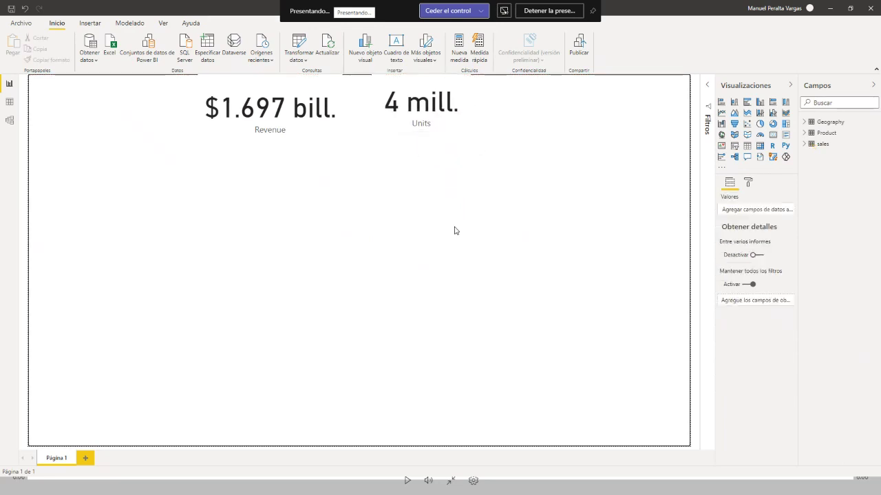
click(430, 128)
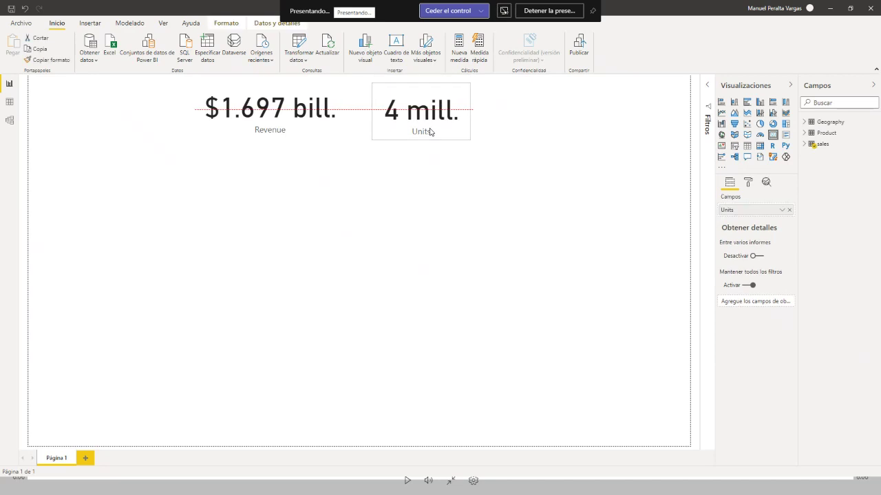
drag(430, 126, 416, 127)
click(438, 174)
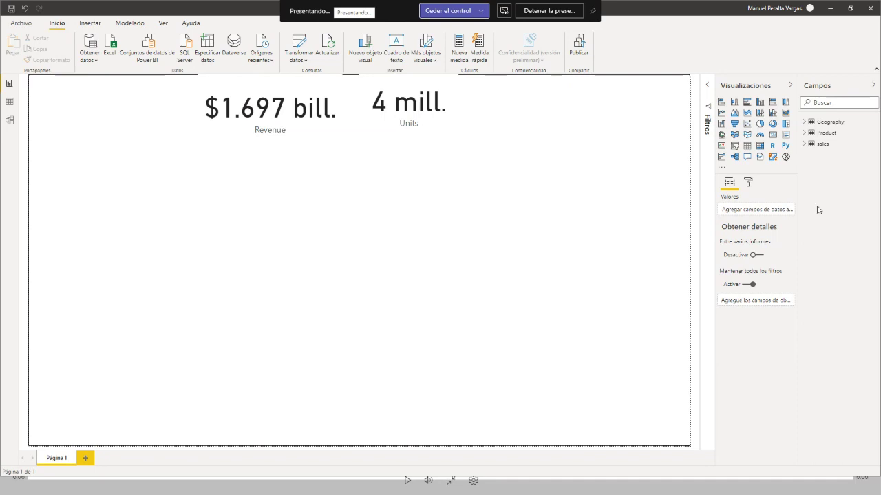
Create a new measure in the sales table and begin its formula with "Average Revenue by Unit = CALCULATE("
click(820, 146)
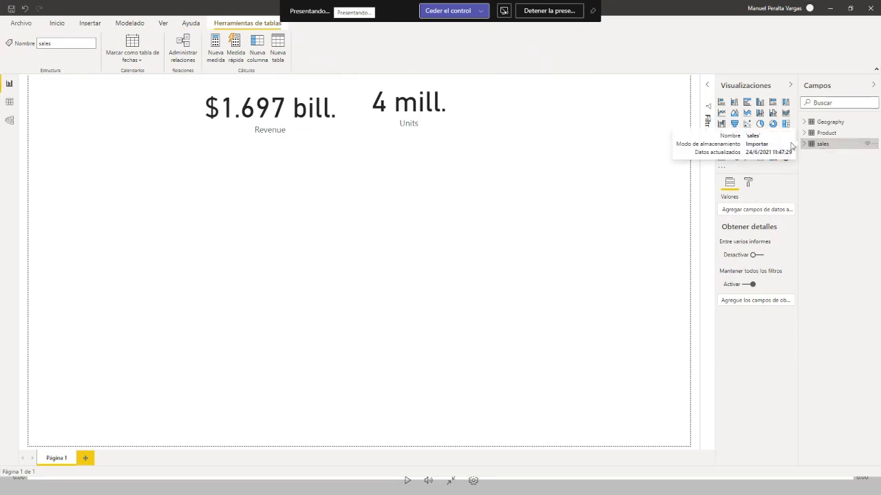
click(215, 54)
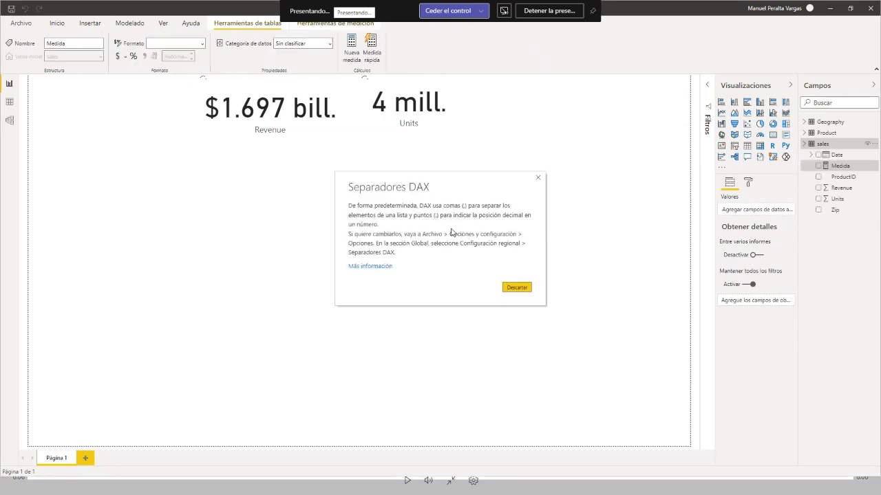
click(516, 287)
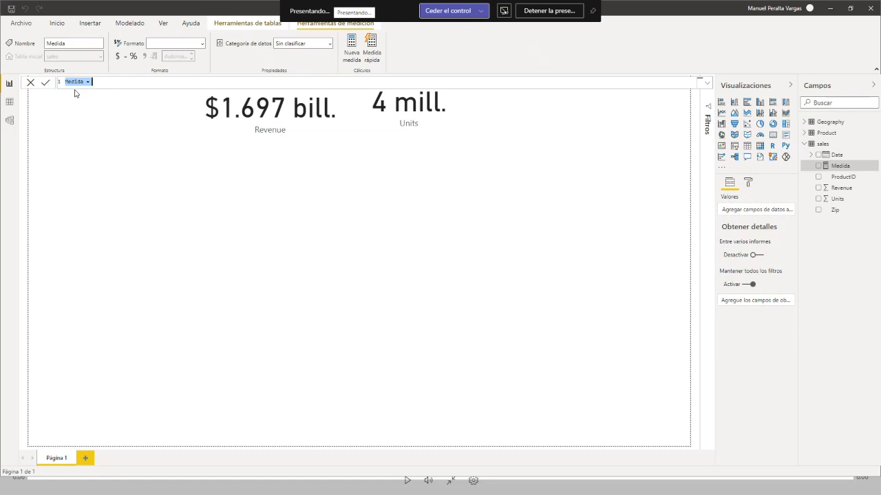
text(Average Rever)
text(ue by Unit = CALCULA)
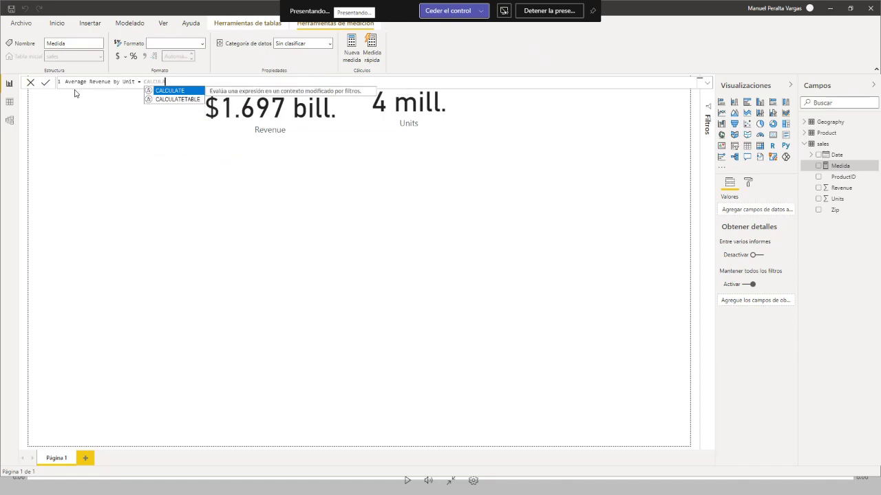
key(Tab)
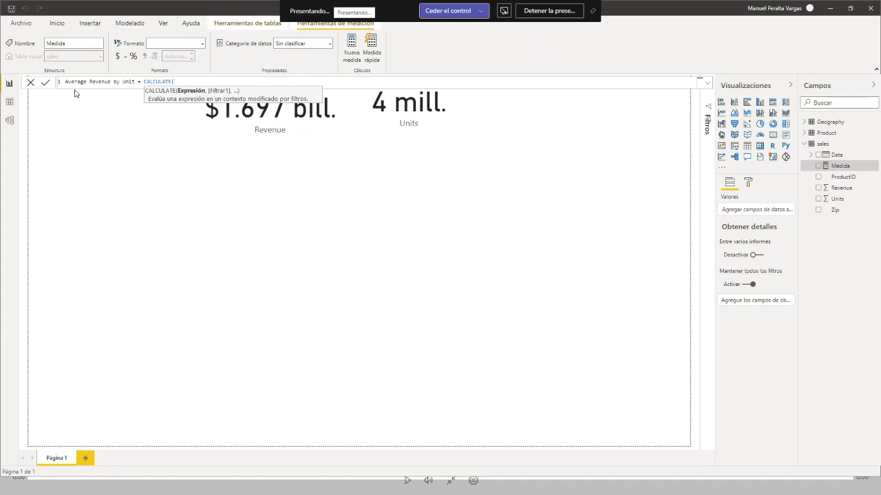
Enter SUM(sales[Revenue] as the first part of the CALCULATE expression
text(SUM)
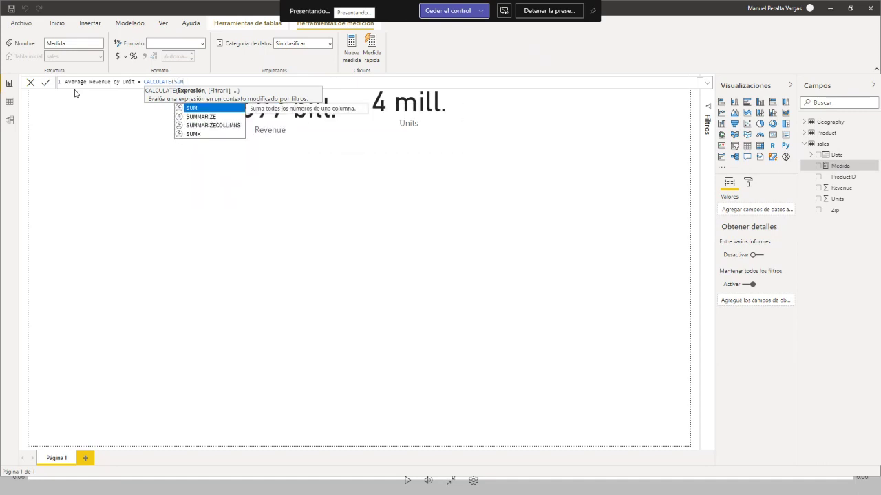
text(()
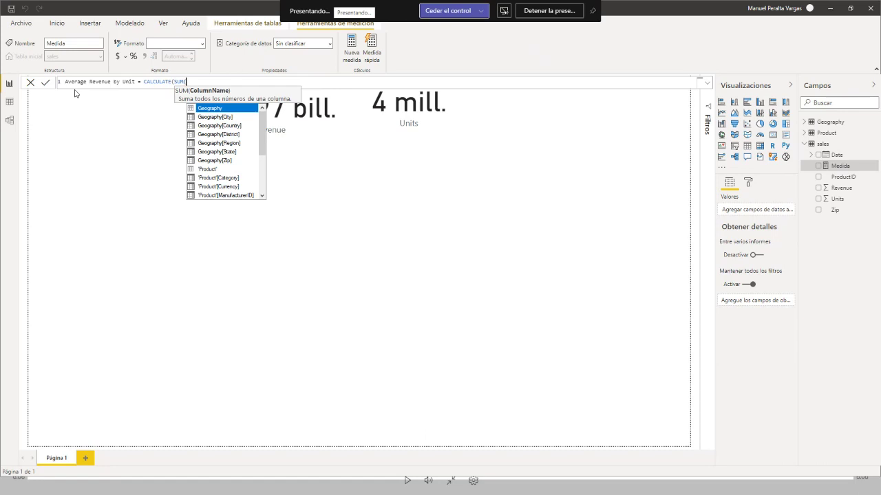
text(sal)
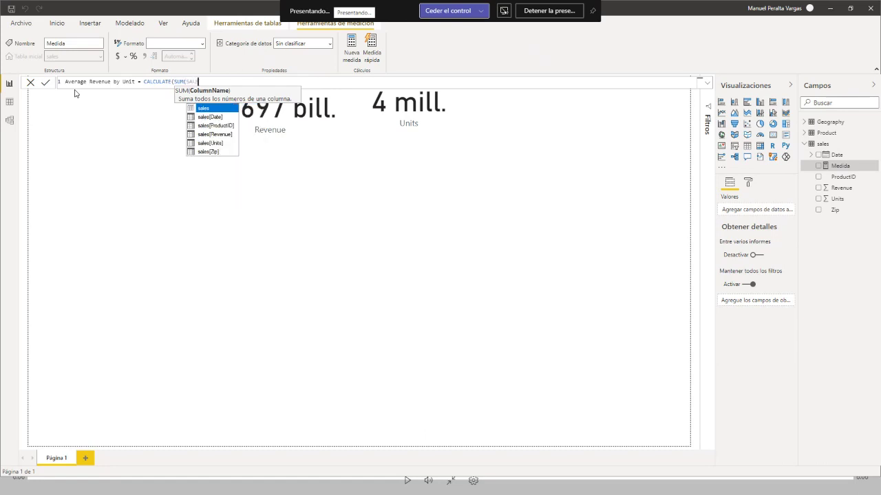
key(Down)
key(Down)
key(Down)
key(Tab)
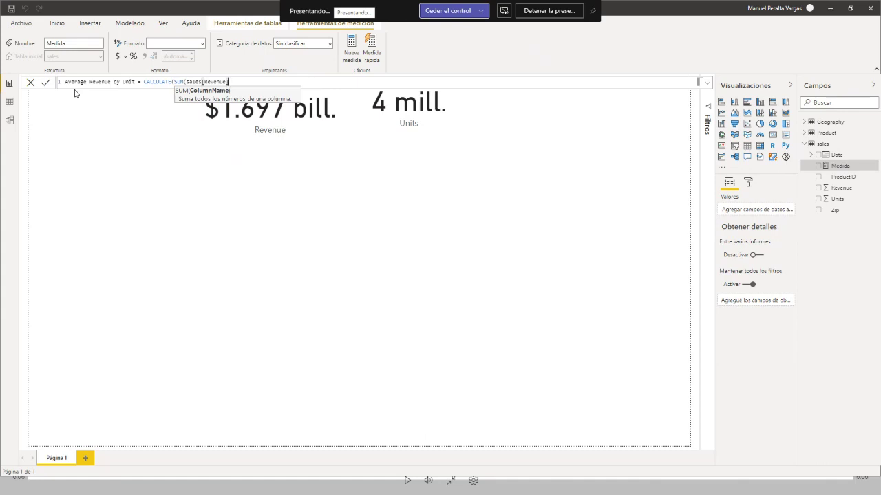
Divide the expression by SUM(sales[Units]), add closing parentheses at the formula's end, and commit the measure
text(/)
text(SUM()
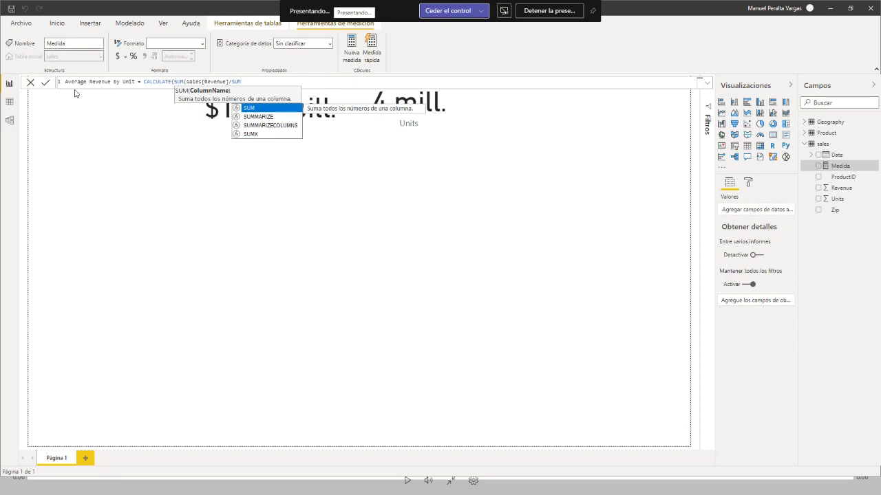
text(SA)
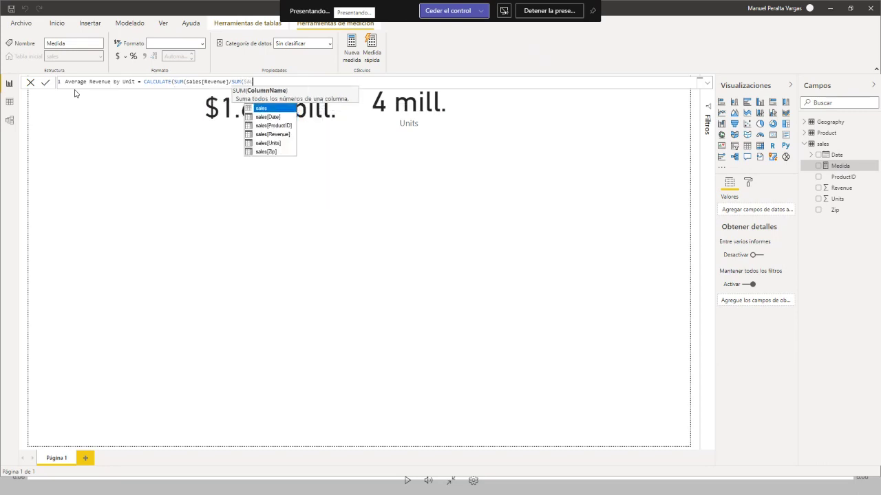
key(Down)
key(Down)
key(Down)
key(Down)
key(Tab)
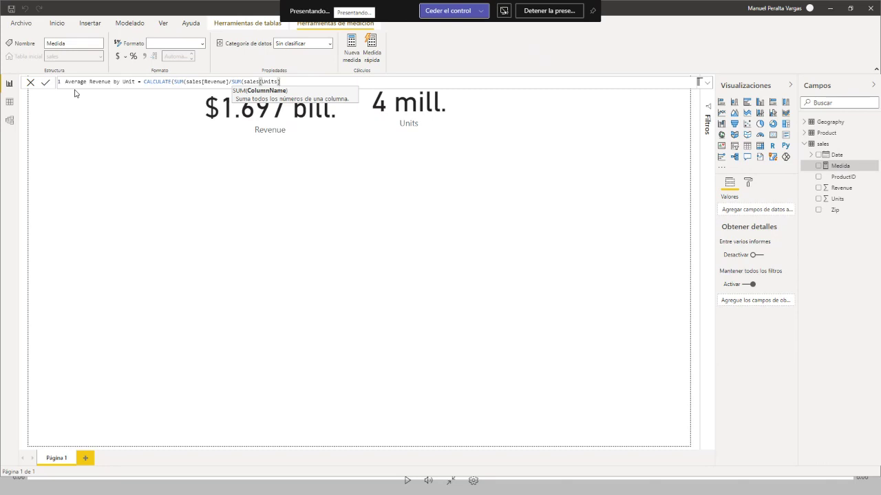
text())
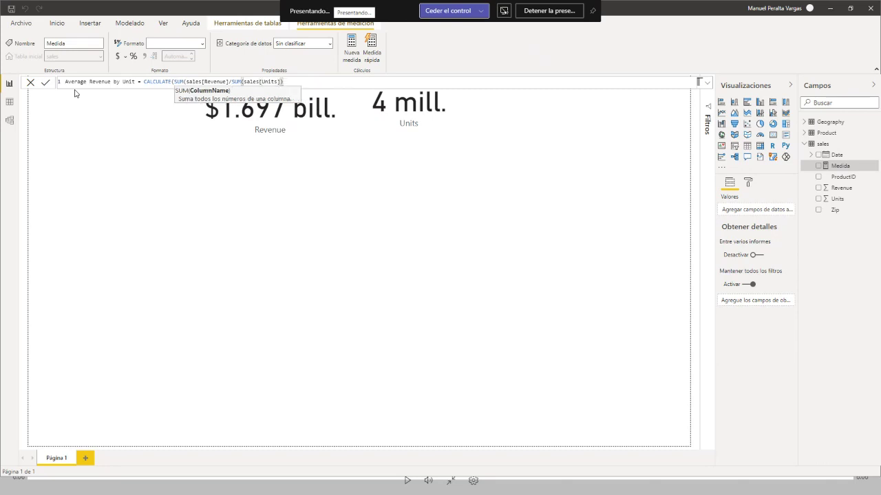
text())))
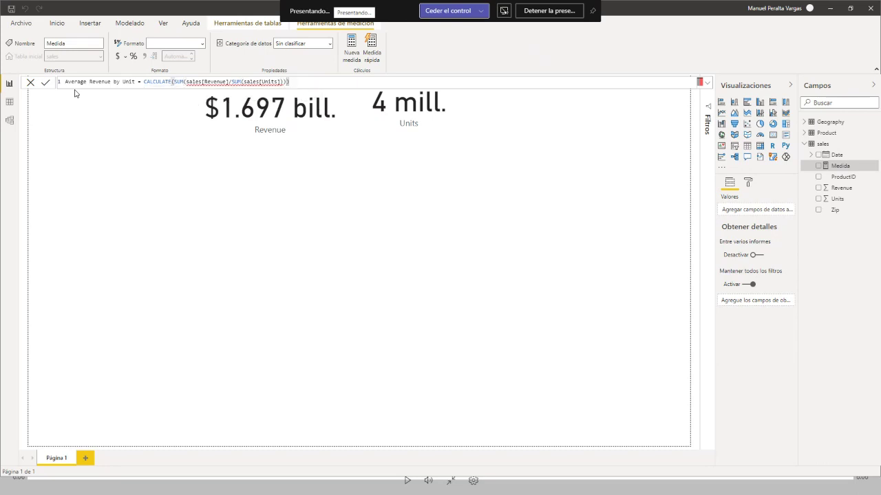
key(Return)
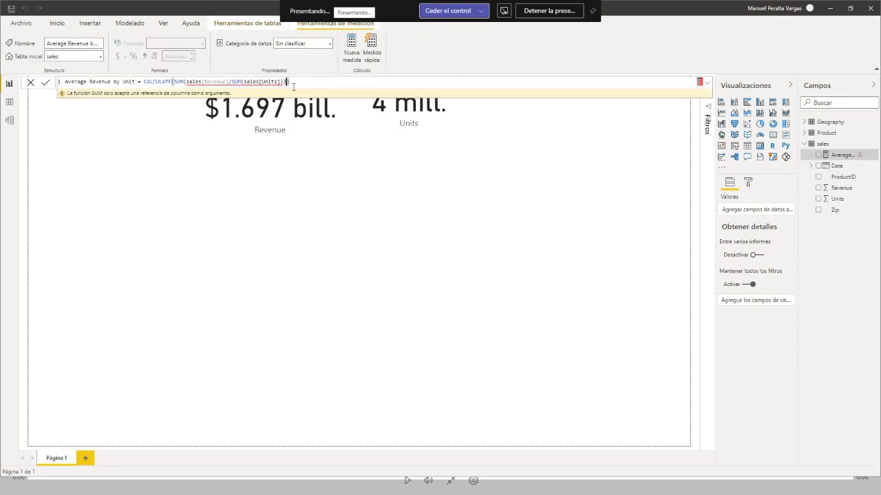
Examine the formula error and the parentheses around the two SUM terms in the Average Revenue by Unit measure
mouse_move(304, 94)
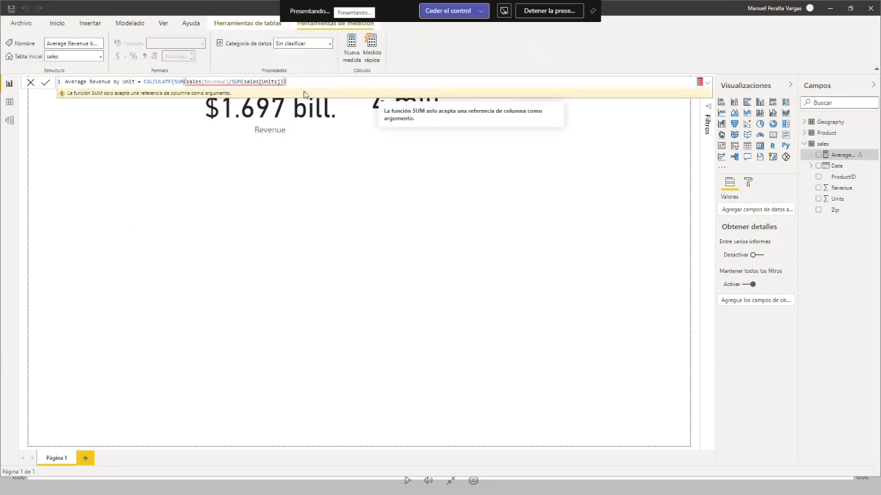
key(Left)
key(Left)
key(Left)
key(Left)
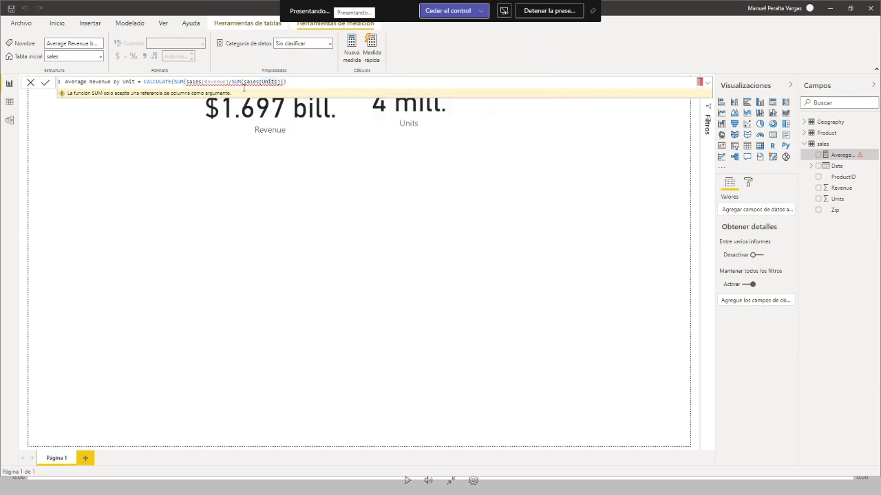
mouse_move(251, 84)
click(293, 82)
click(251, 83)
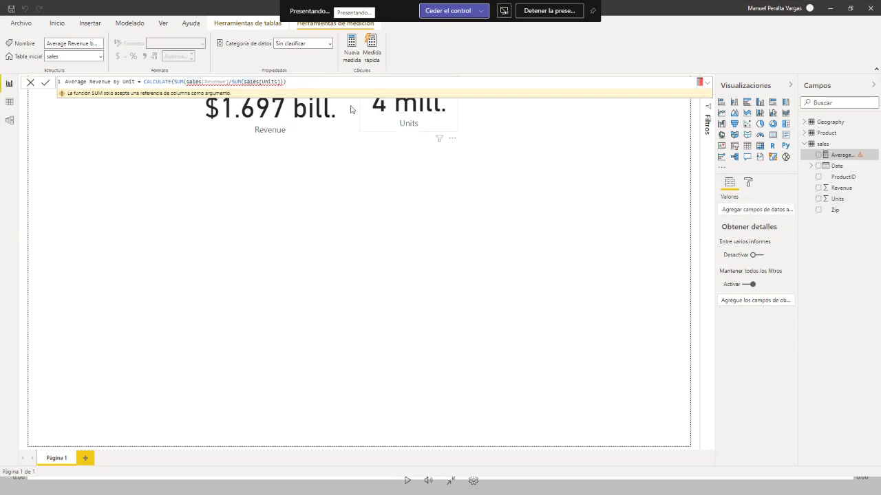
Delete the divisor and closing parentheses from the measure formula and re-enter the divisor as SUM(sales[Units]
click(308, 83)
text())
key(BackSpace)
key(BackSpace)
key(BackSpace)
key(BackSpace)
key(BackSpace)
key(BackSpace)
key(BackSpace)
key(BackSpace)
key(BackSpace)
key(BackSpace)
key(BackSpace)
key(BackSpace)
key(BackSpace)
key(BackSpace)
key(BackSpace)
key(BackSpace)
key(BackSpace)
key(BackSpace)
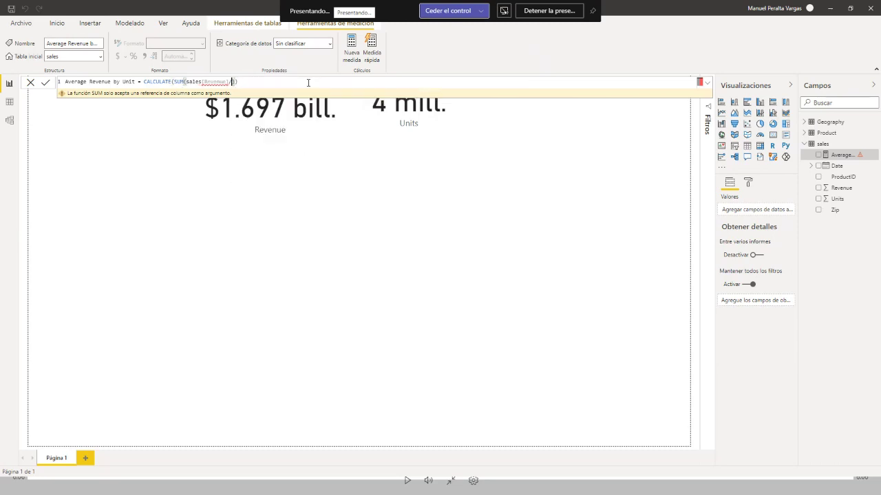
key(Delete)
key(Delete)
text()/SUM)
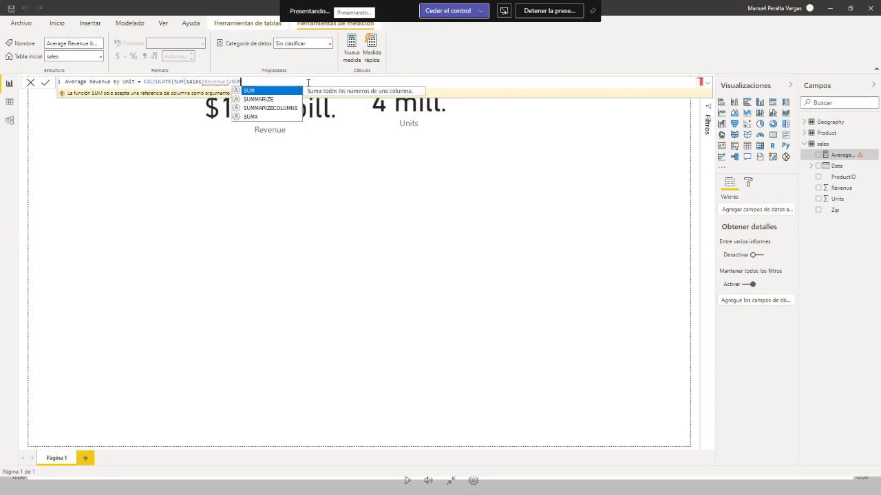
text((sALE)
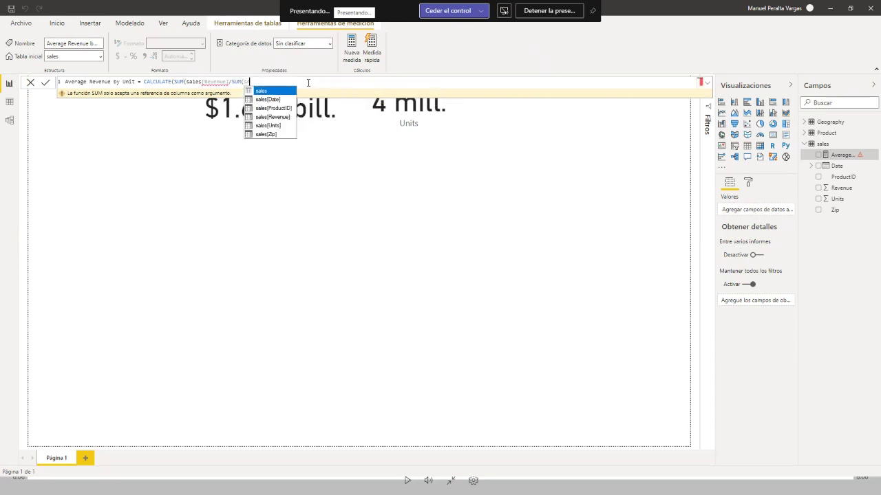
key(Down)
key(Down)
key(Down)
key(Tab)
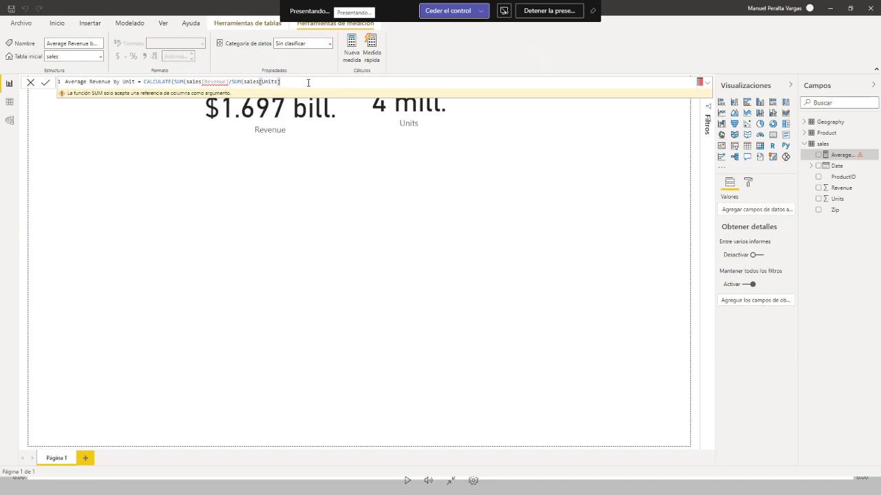
Close the first SUM directly after sales[Revenue] and end the formula with two closing parentheses
key(Left)
key(Left)
key(Left)
key(Left)
key(Left)
key(Left)
key(Left)
key(Left)
key(Left)
key(Left)
key(Left)
key(Left)
key(Left)
text())
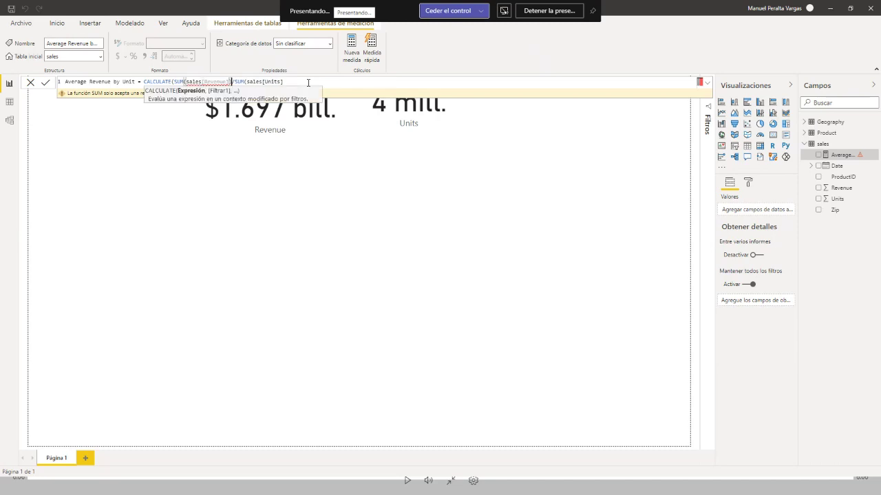
key(End)
text()))
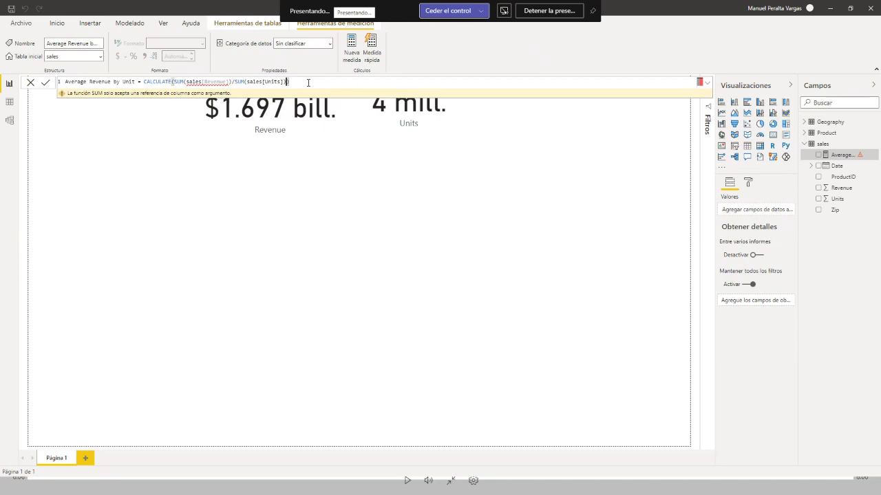
Check the corrected Average Revenue by Unit formula and commit the measure
key(Left)
key(Left)
key(Left)
key(Left)
key(Left)
key(Left)
key(Left)
mouse_move(220, 83)
click(290, 81)
key(Return)
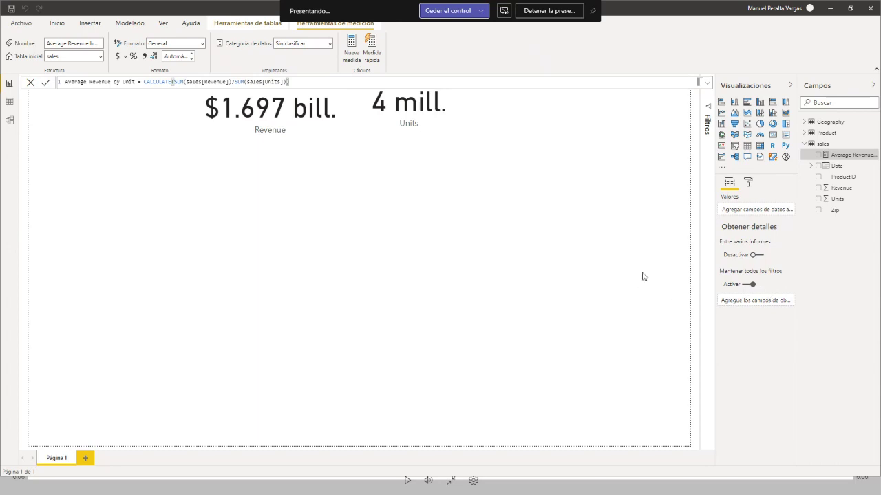
click(558, 251)
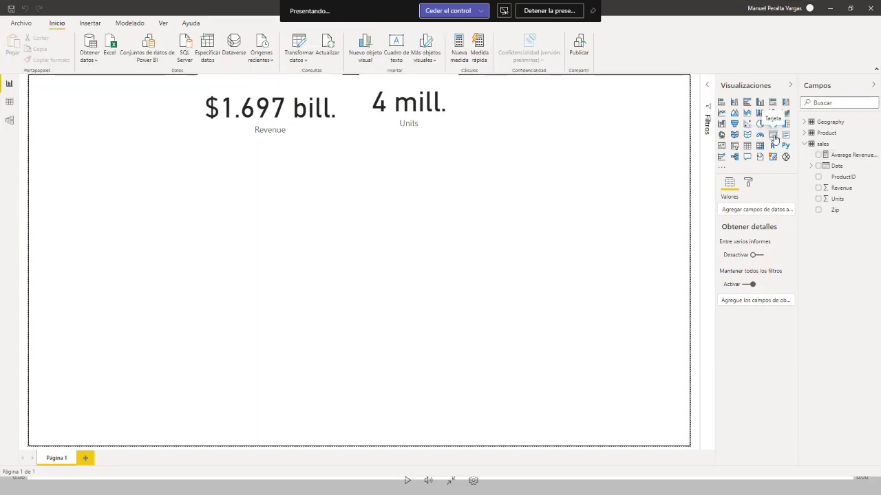
click(773, 135)
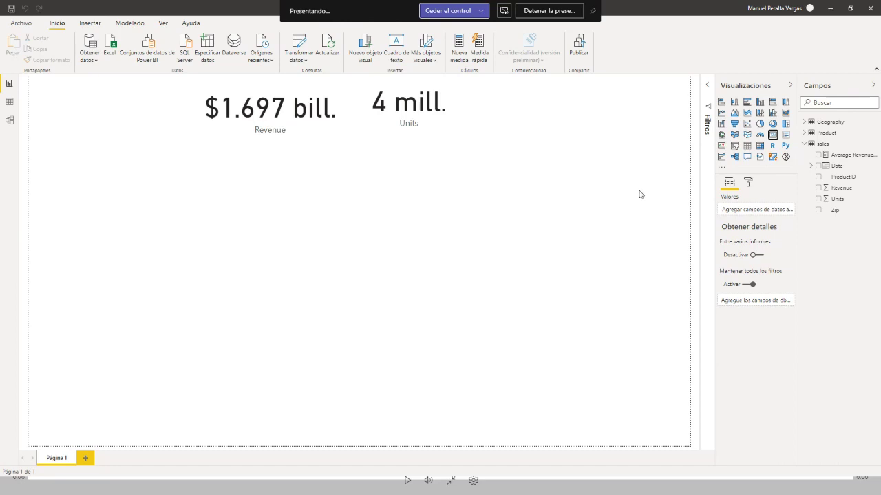
click(772, 135)
drag(201, 278, 470, 232)
key(Delete)
Add a Q&A visual asking for average revenue by unit, convert it to a standard card and place it beside the Units card
double_click(518, 175)
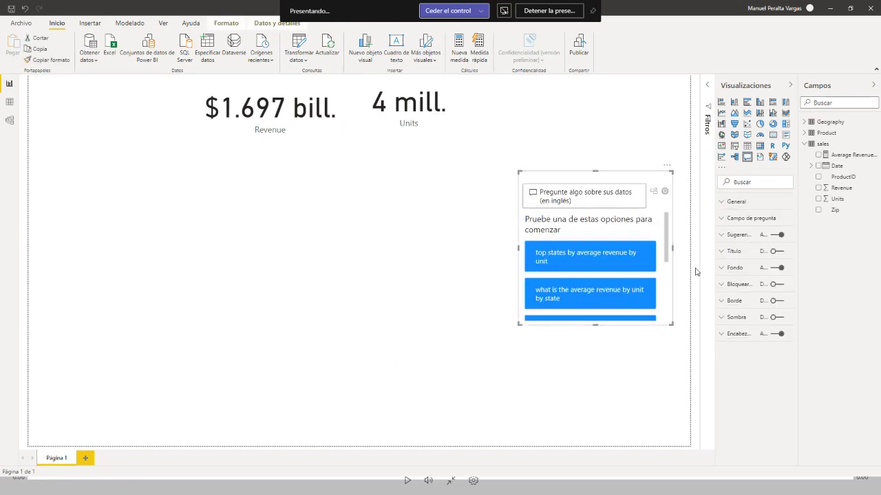
click(587, 195)
text(AVERAG)
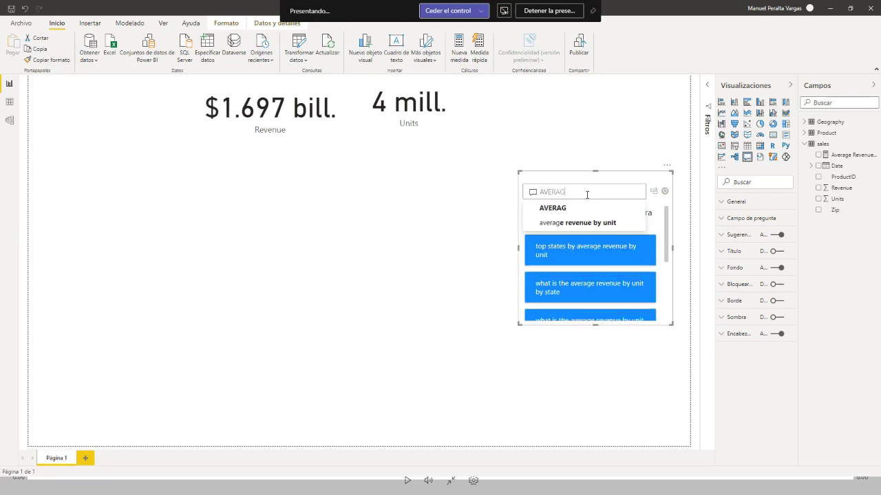
key(Down)
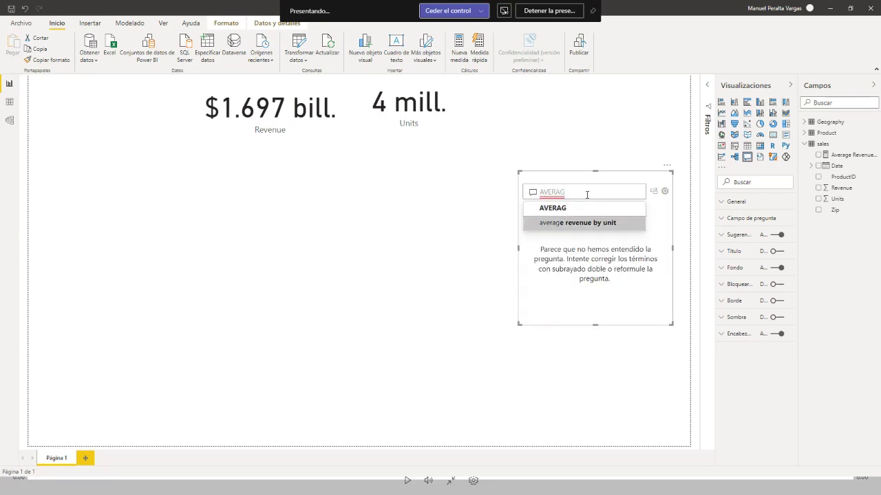
click(610, 223)
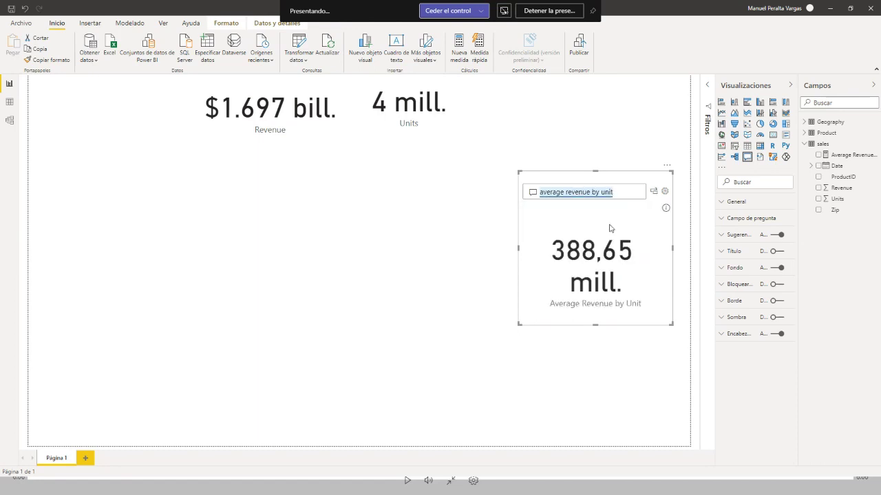
click(654, 193)
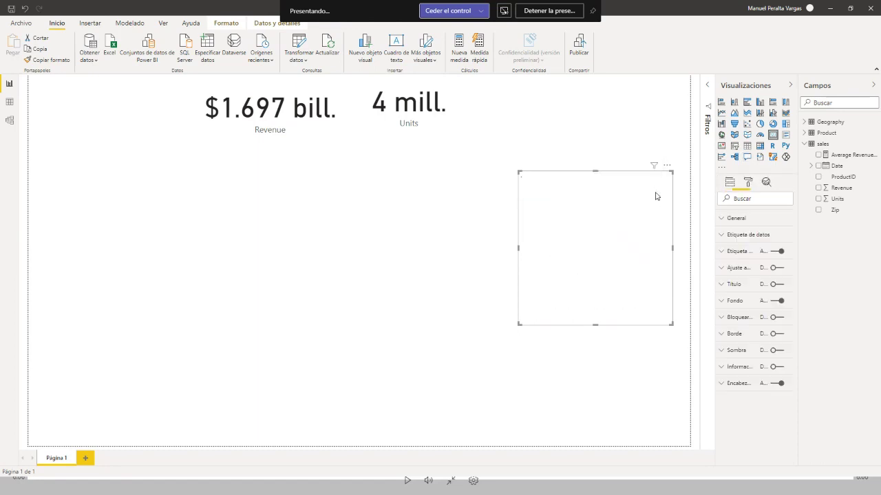
drag(607, 307, 550, 143)
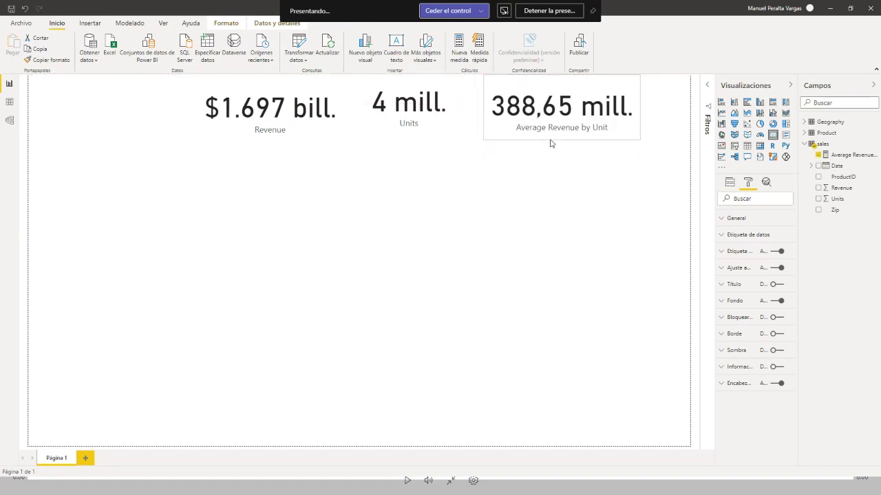
click(539, 207)
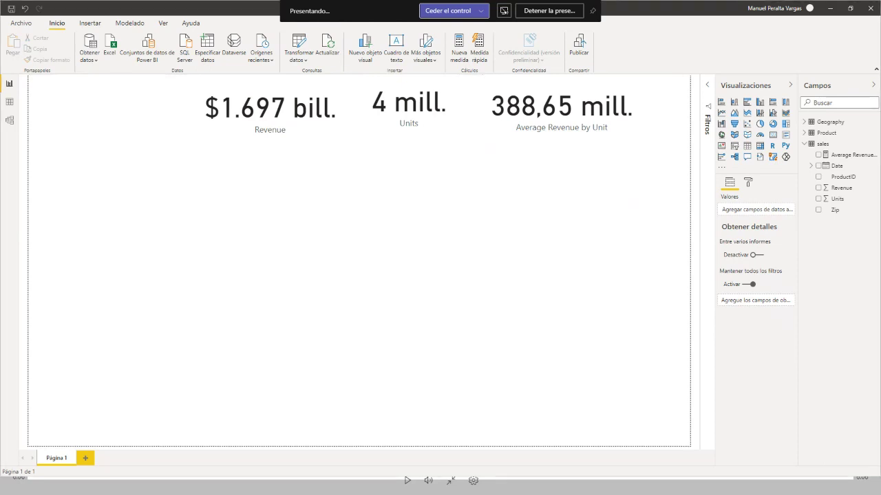
Set the Average Revenue by Unit measure to display 0 decimal places
click(586, 132)
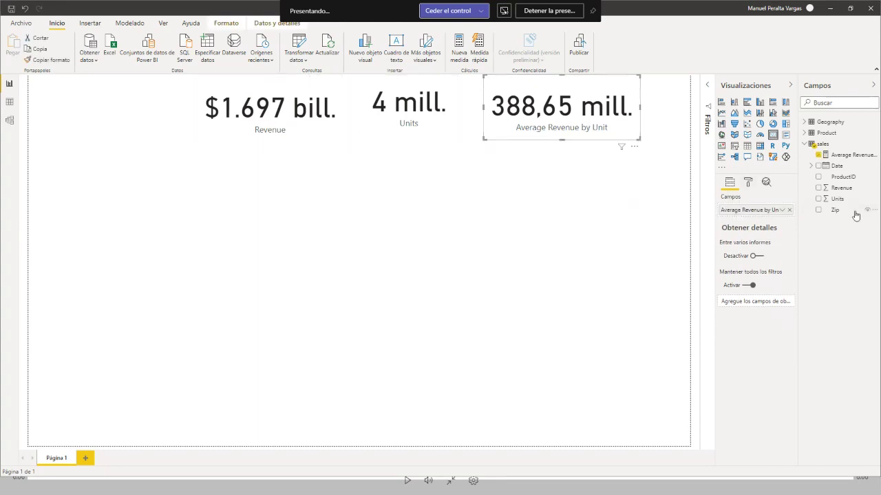
click(840, 155)
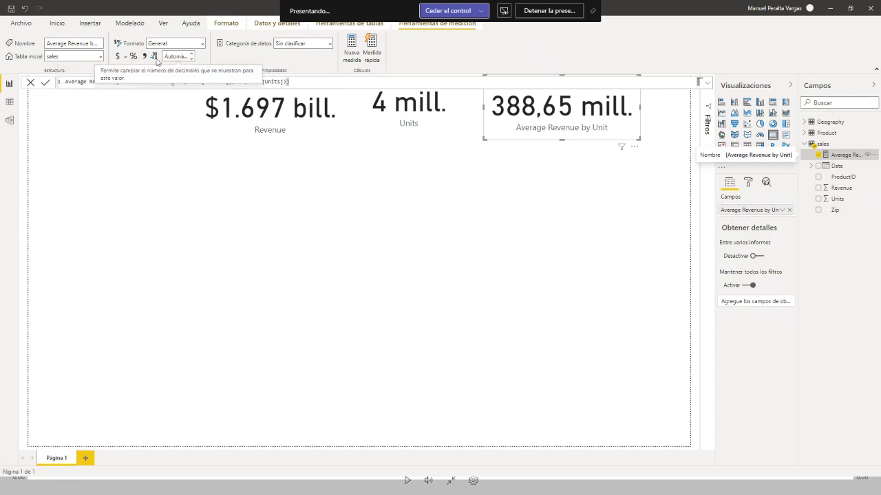
click(191, 59)
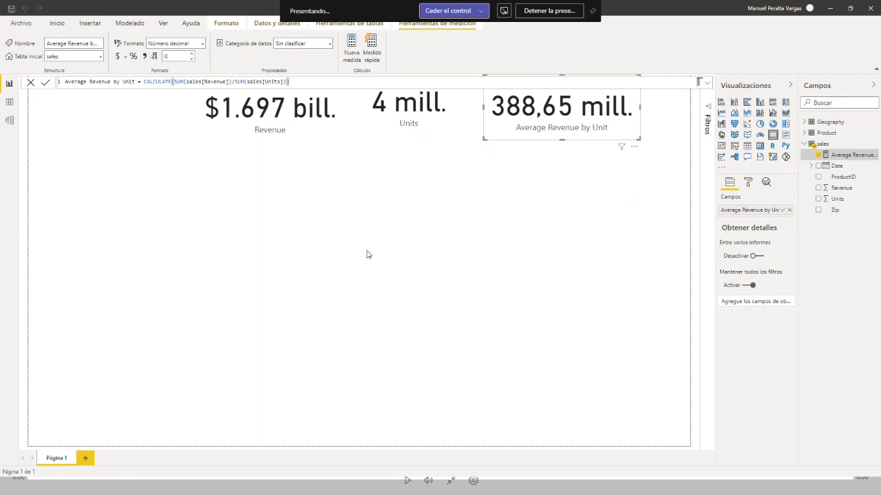
click(312, 225)
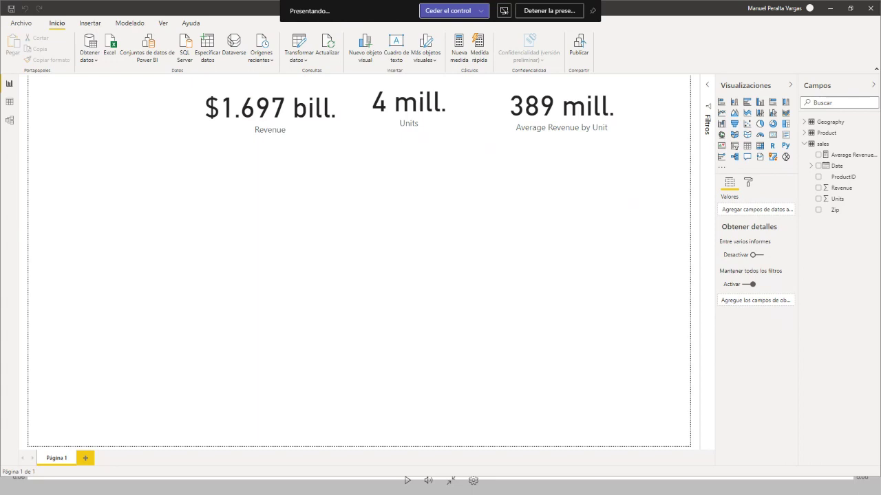
Add a Q&A visual below the cards and ask it for REVENUE OVER TIME
double_click(457, 226)
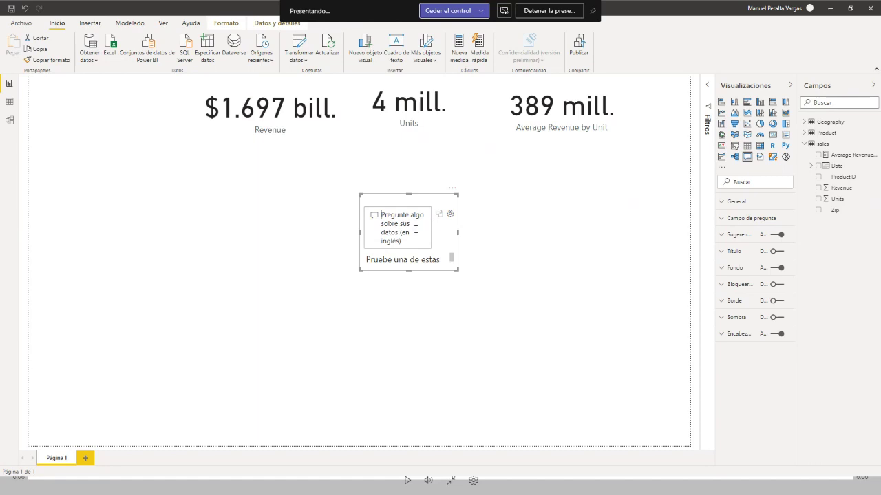
text(REVENUE)
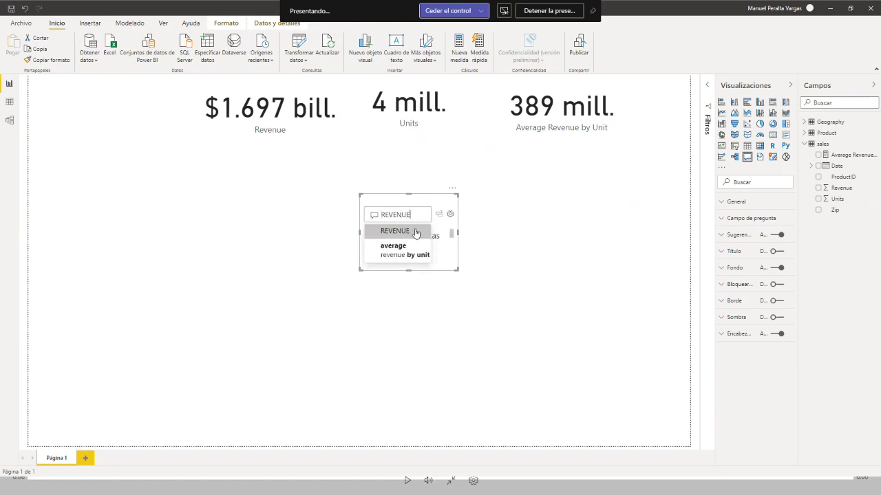
click(416, 231)
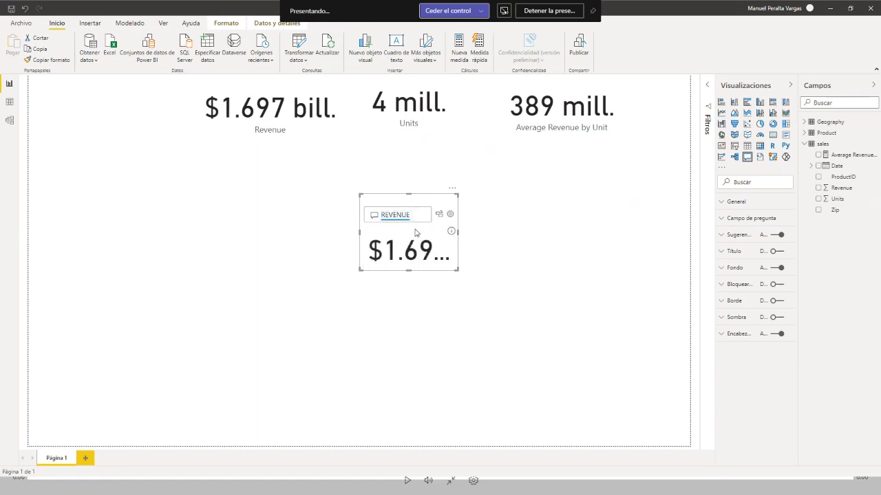
text(OVER TIME)
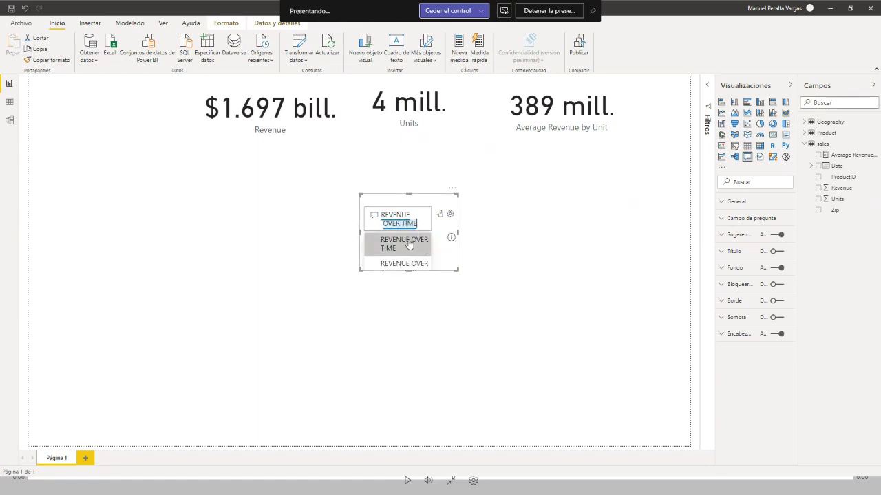
click(409, 245)
Resize the revenue over time chart to fit the page's lower-left area below the cards and convert it to a standard visual
drag(454, 271, 670, 406)
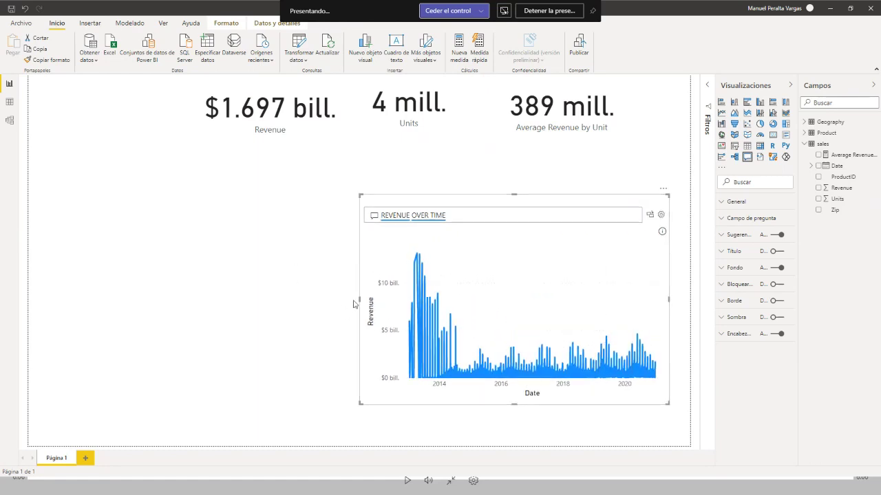
drag(359, 299, 210, 297)
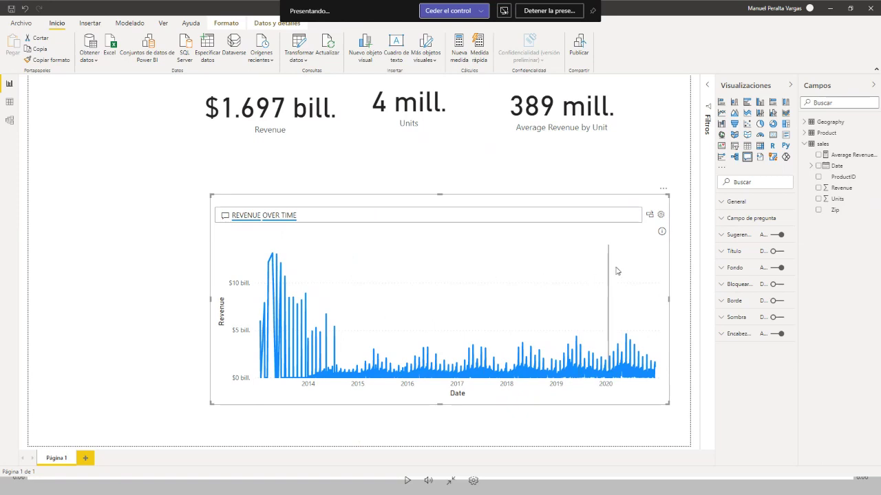
drag(577, 204, 408, 186)
drag(501, 278, 280, 304)
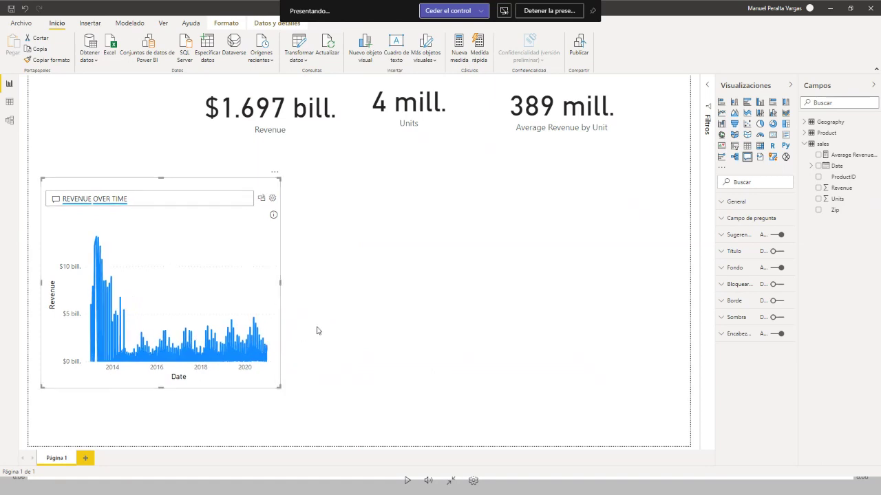
click(261, 199)
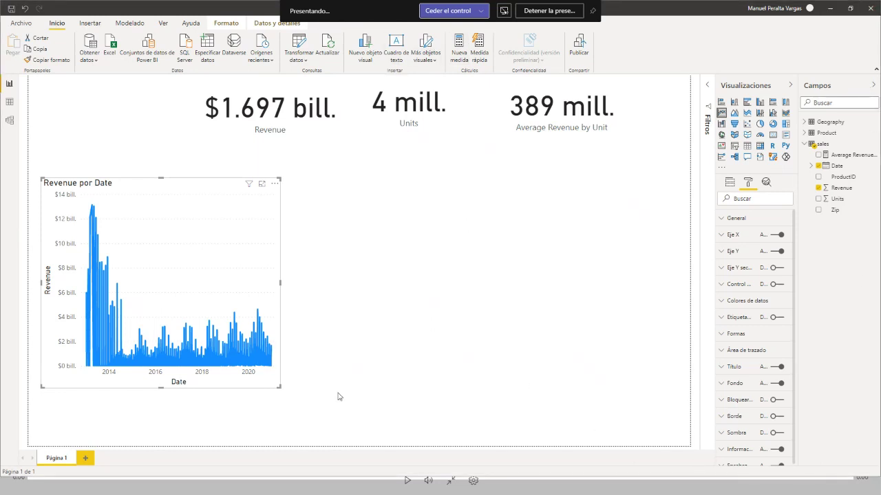
click(560, 305)
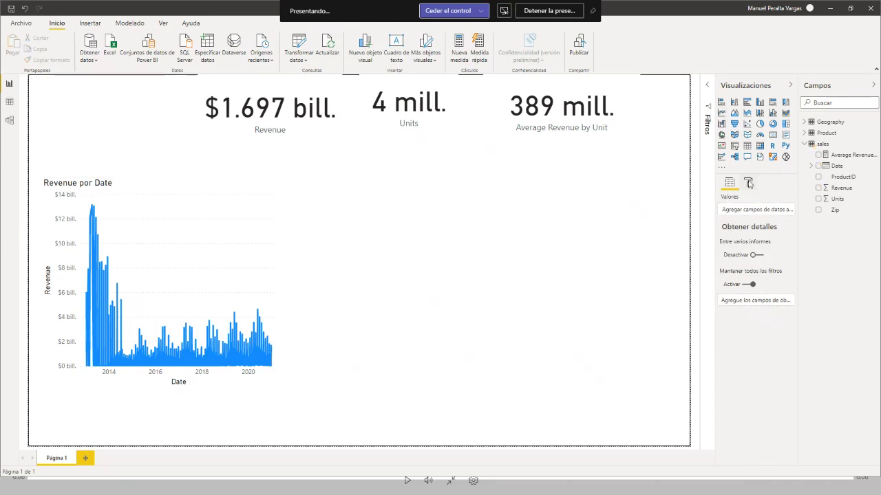
Add an ArcGIS map with Geography City as location and sales Revenue as size, and enlarge it to fill the space beside the line chart
click(773, 157)
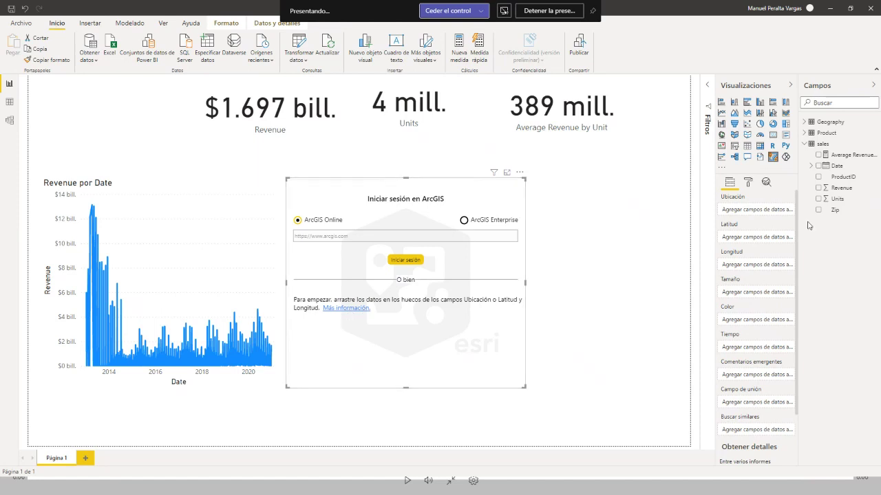
click(803, 122)
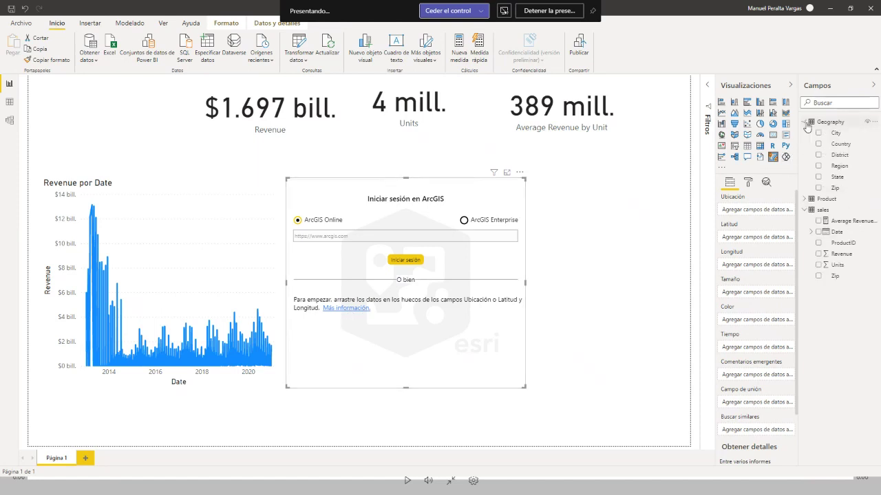
drag(834, 133, 745, 217)
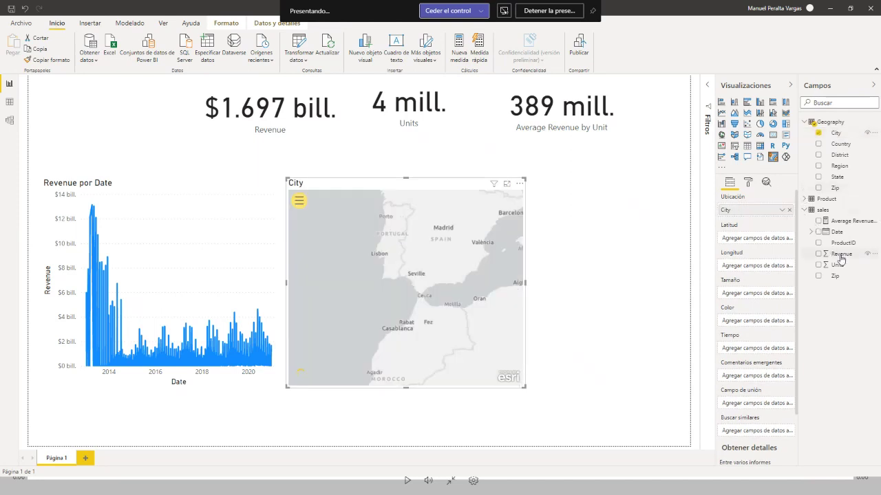
drag(842, 254, 753, 300)
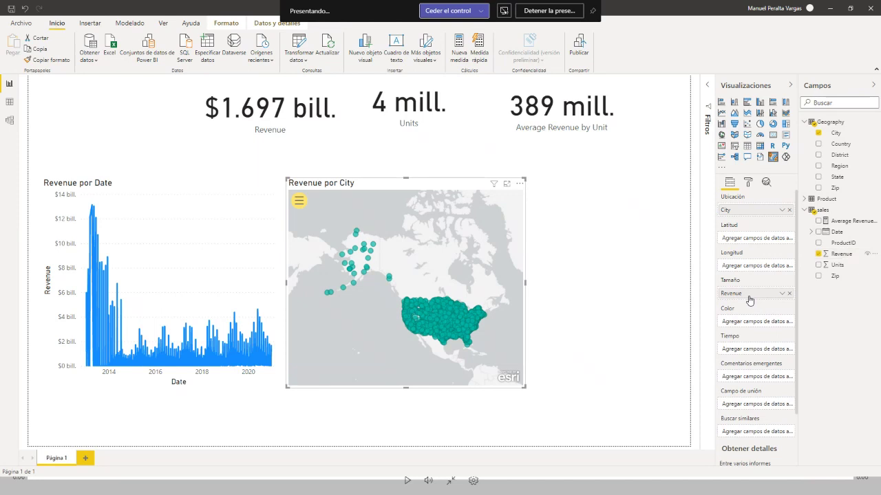
drag(526, 387, 664, 409)
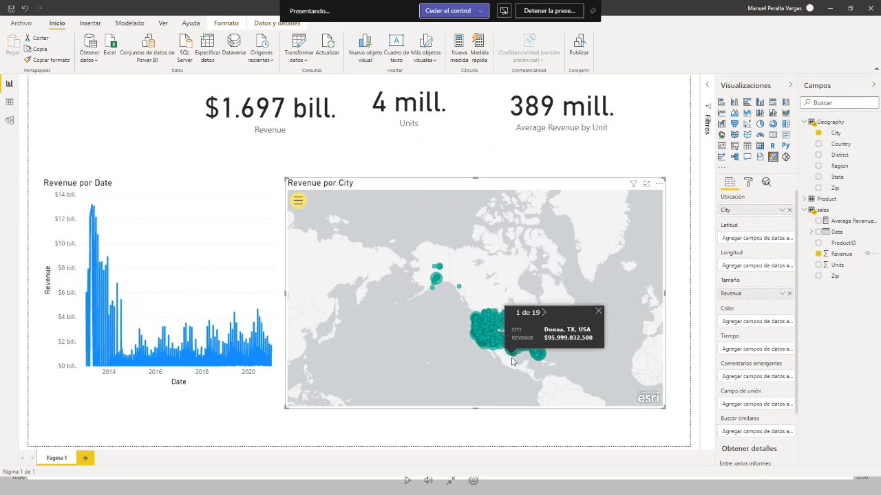
scroll(493, 359, up, 3)
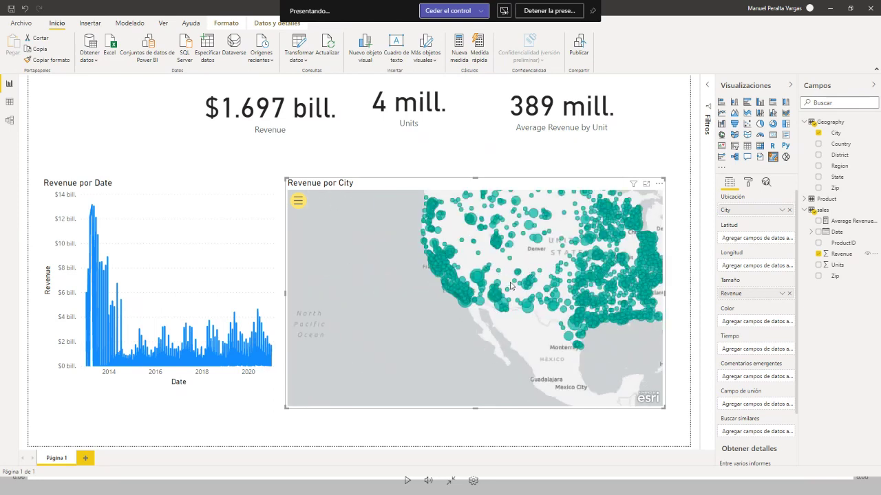
scroll(510, 285, up, 3)
scroll(510, 286, down, 5)
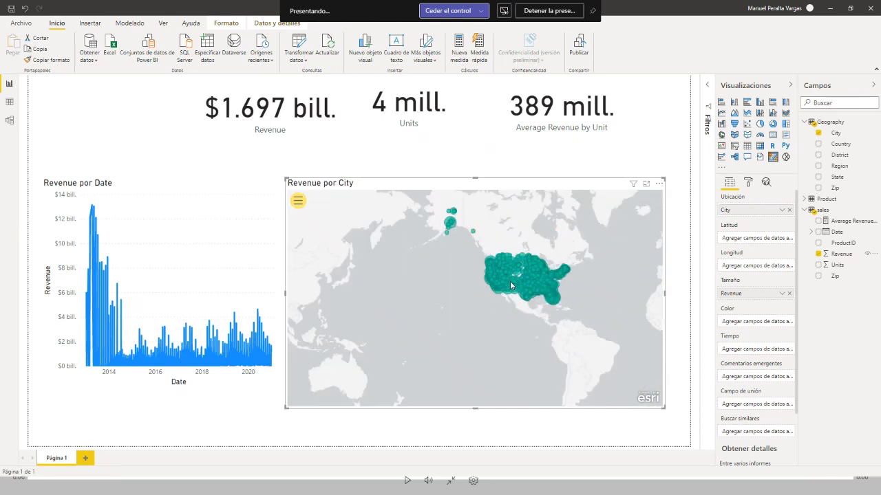
scroll(510, 284, up, 2)
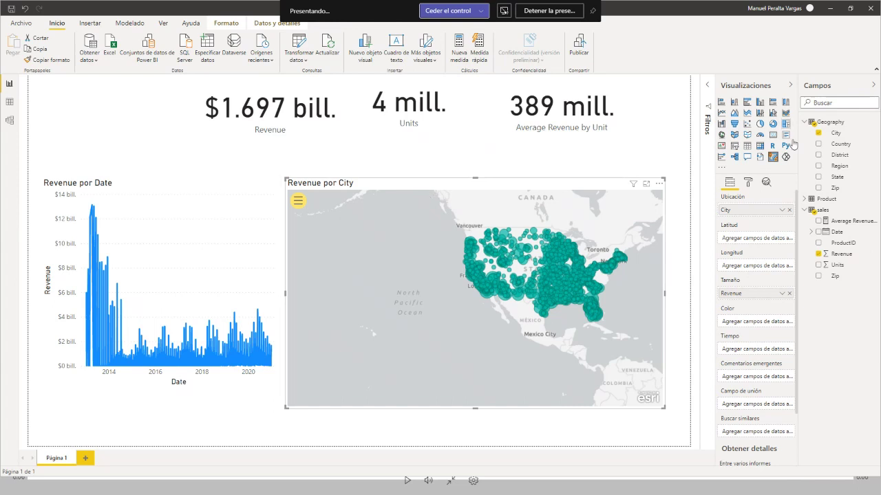
Add a small Region slicer in the page's upper-left corner and filter the report to East
click(491, 154)
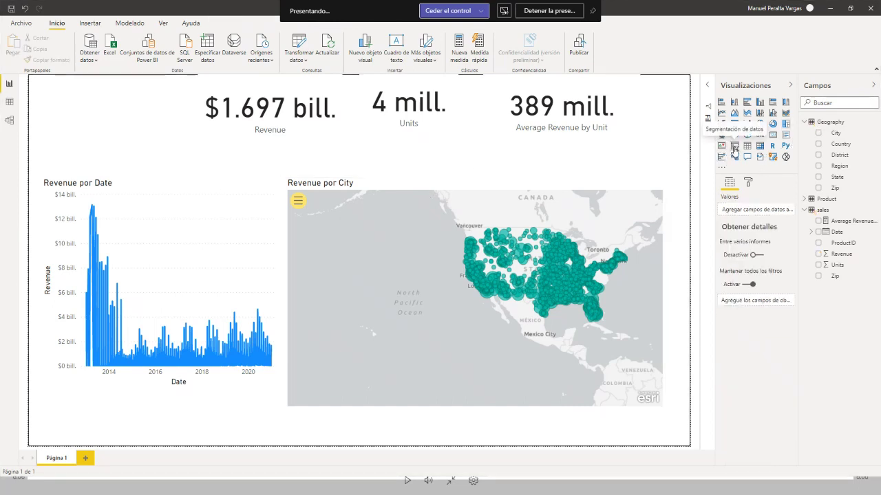
click(734, 150)
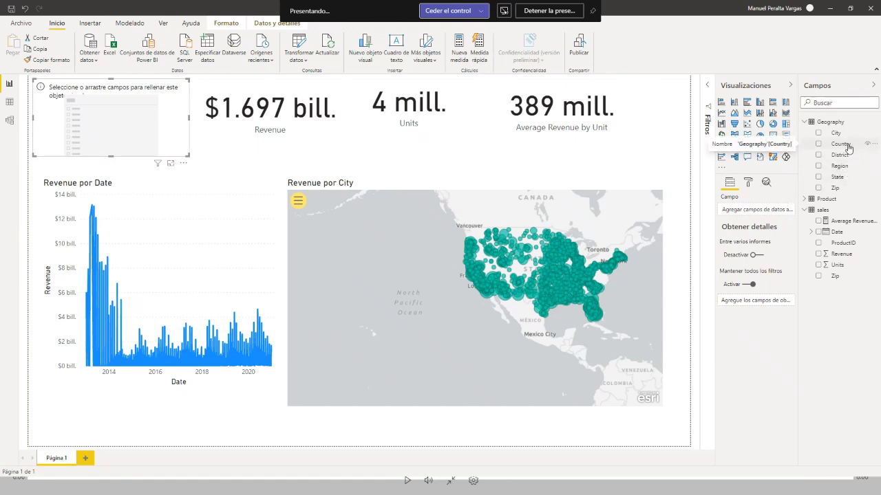
drag(842, 144, 739, 212)
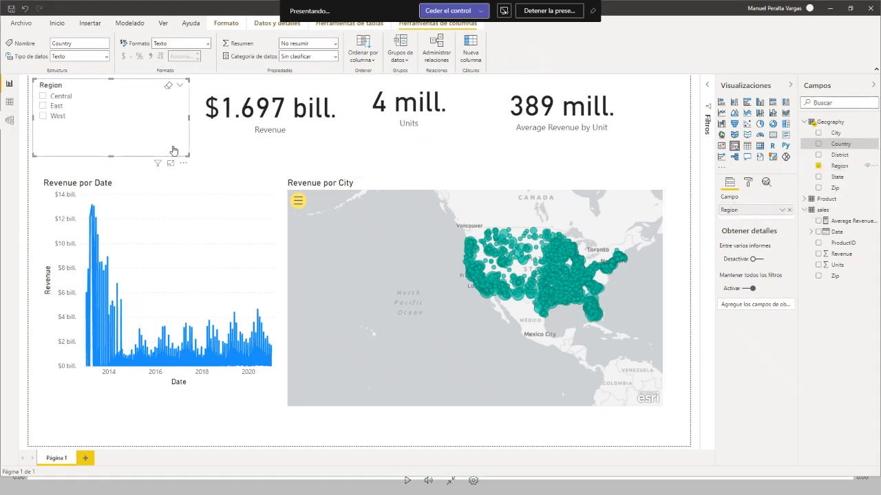
drag(187, 155, 94, 138)
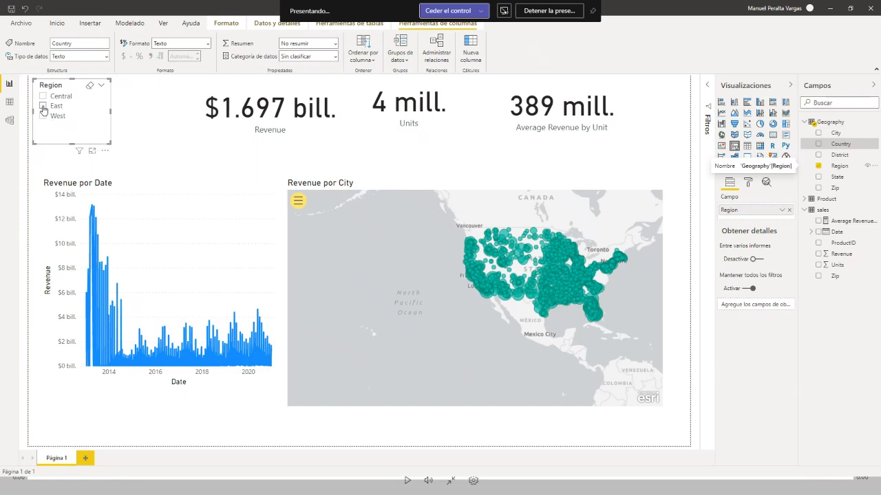
click(43, 106)
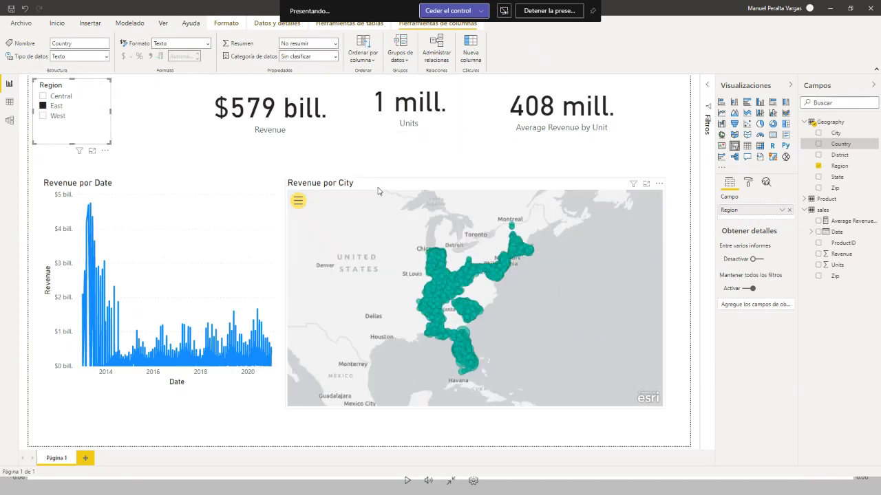
Switch the Region slicer's filter to Central and finally to West
click(43, 97)
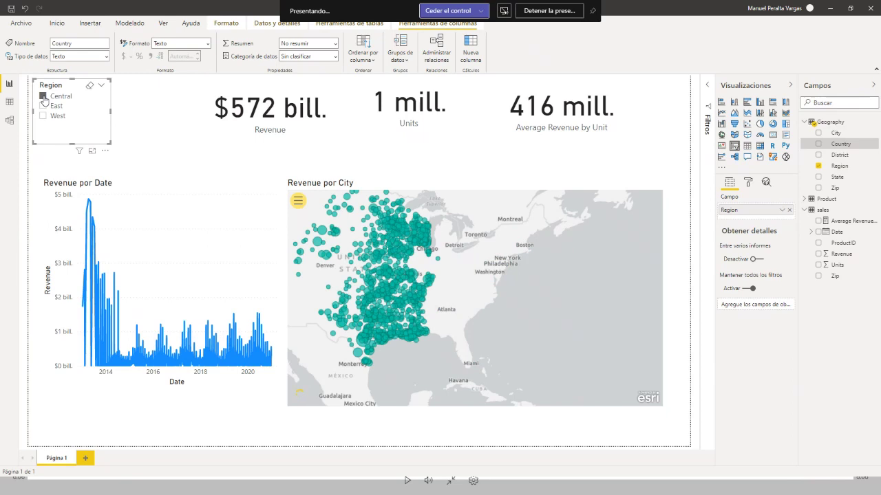
click(44, 117)
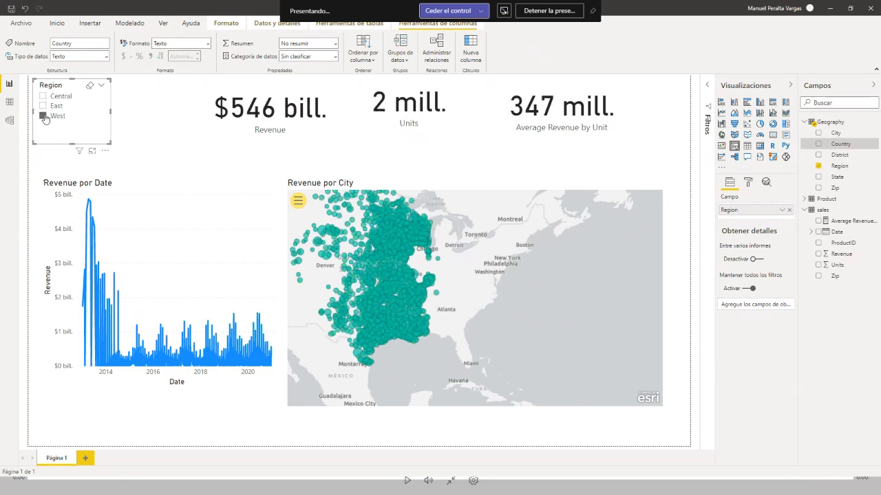
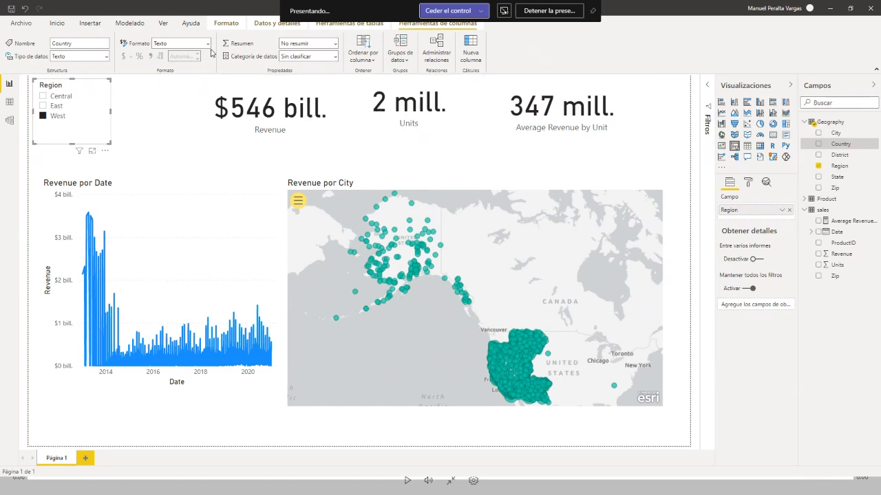
Switch to the mobile layout and place the Revenue por Date chart at the phone canvas's lower edge, widened to nearly full width
click(163, 24)
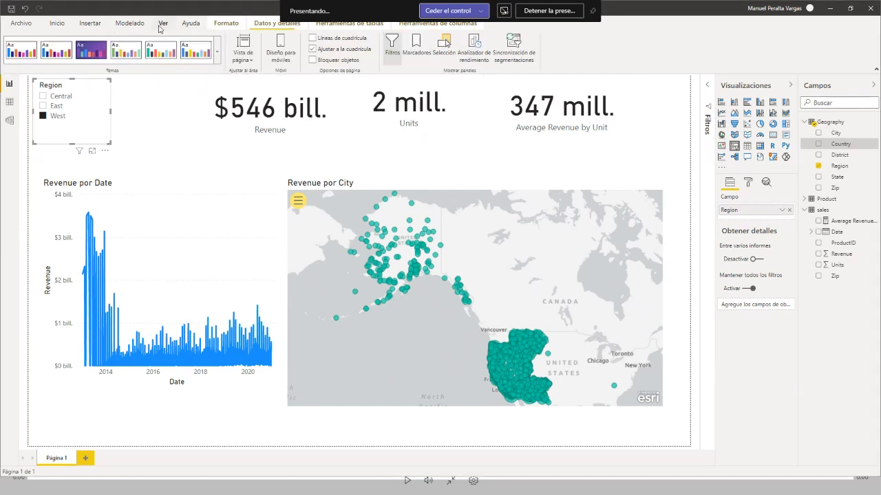
click(283, 56)
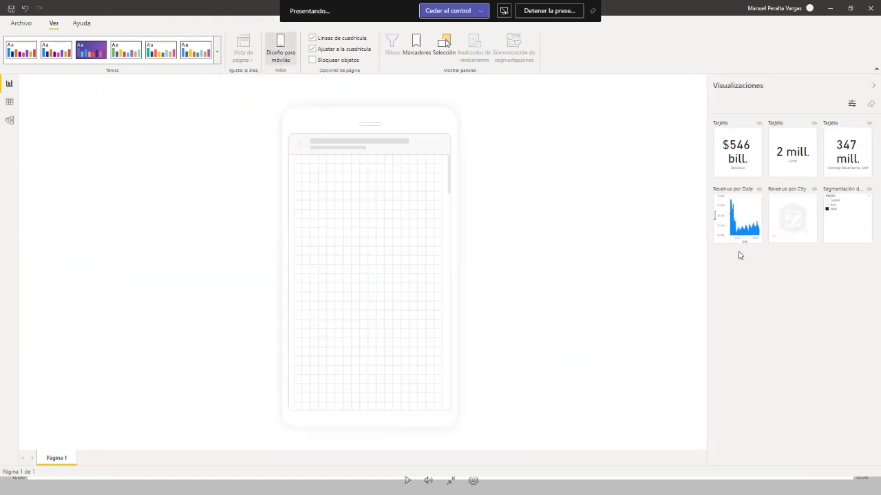
drag(750, 220, 331, 379)
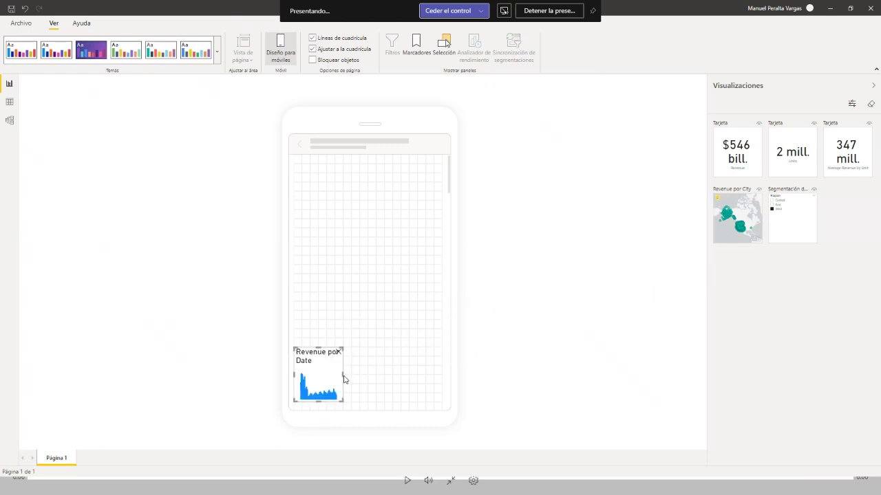
drag(344, 378, 436, 387)
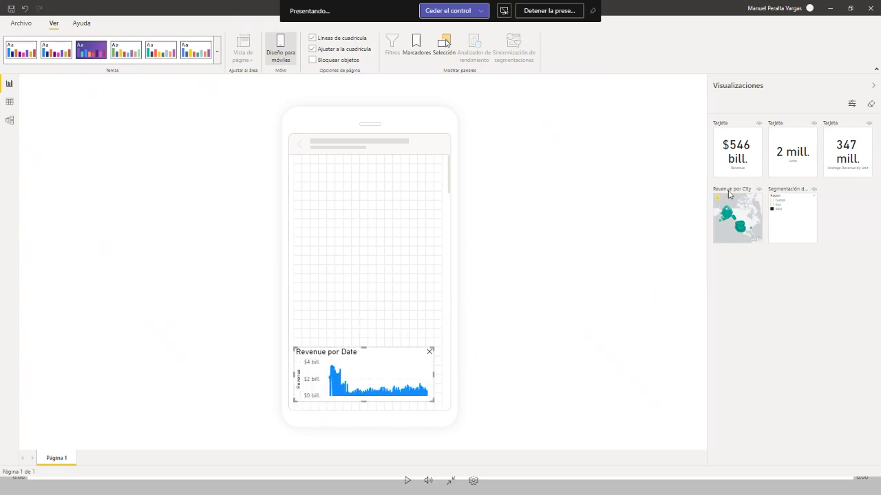
Add the Revenue por City map just above the date chart in the phone layout and return to the desktop layout
drag(756, 223, 432, 329)
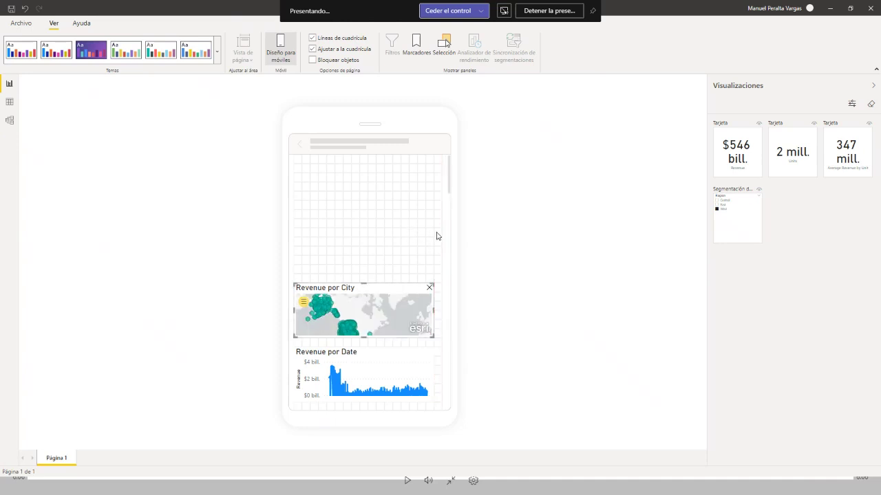
click(385, 245)
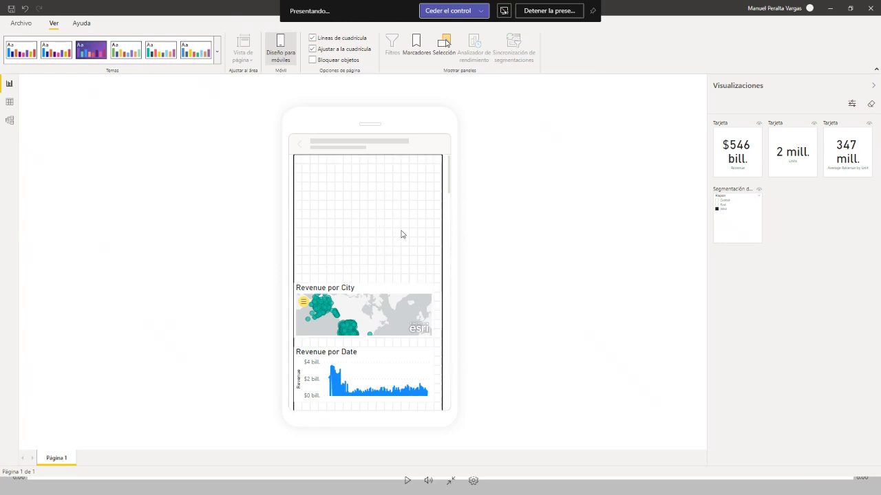
click(280, 48)
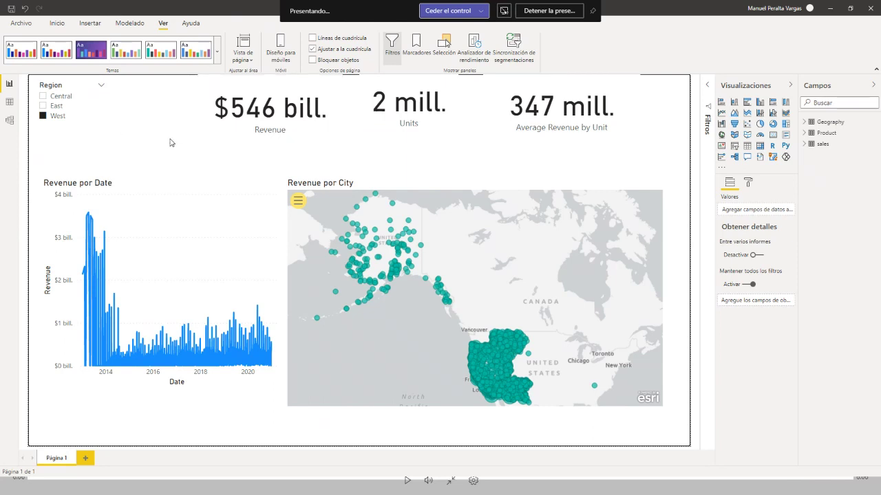
Save the report as a Power BI .pbix file, basing its name on the existing Ejercicio Webinar HEcho.pbix
click(19, 23)
click(13, 14)
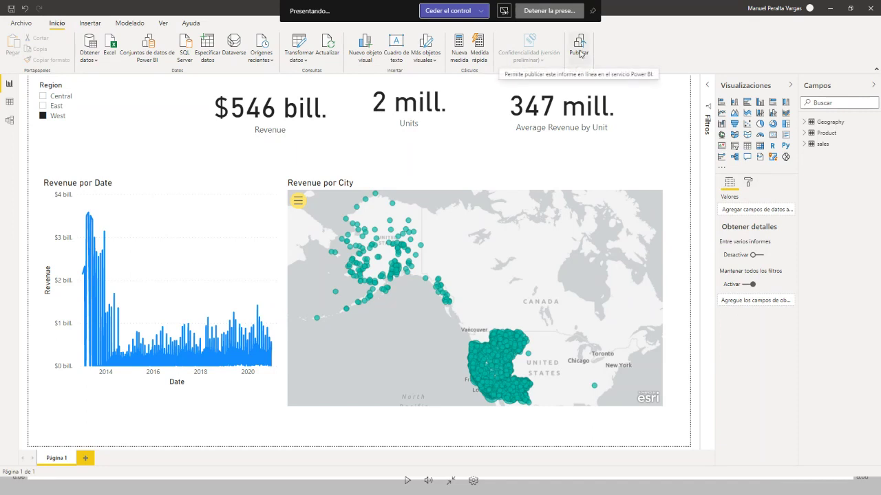
click(580, 53)
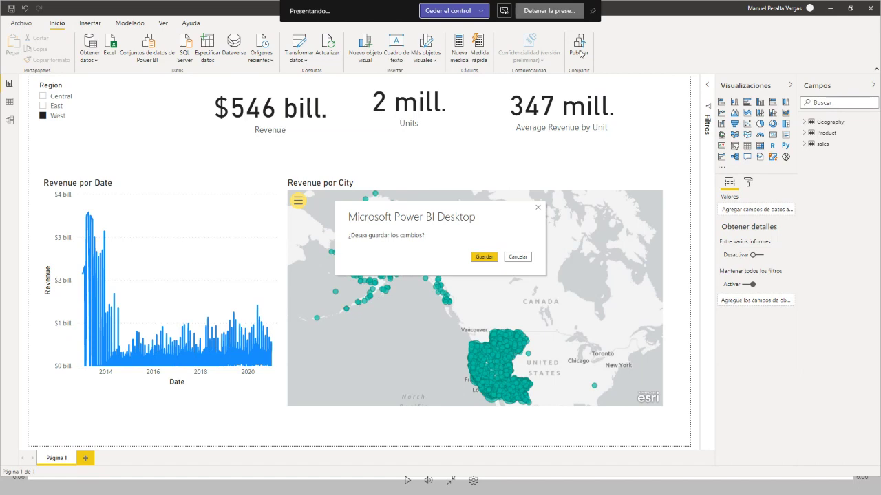
click(484, 256)
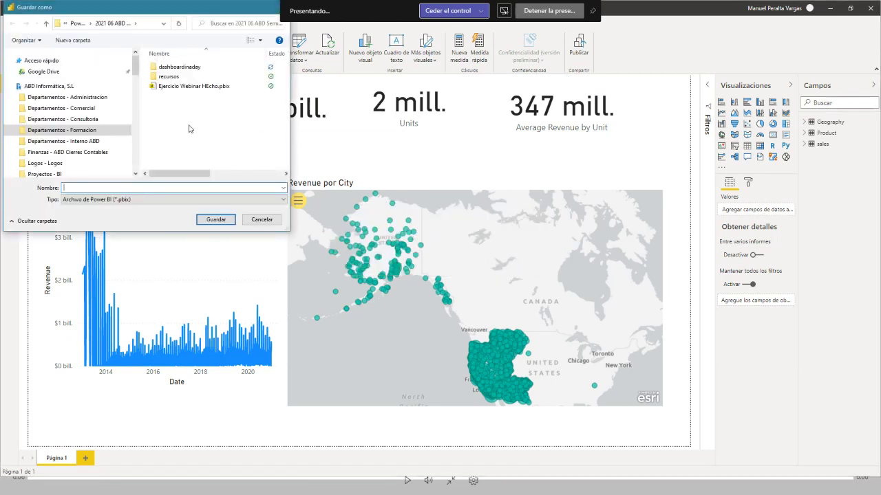
click(183, 89)
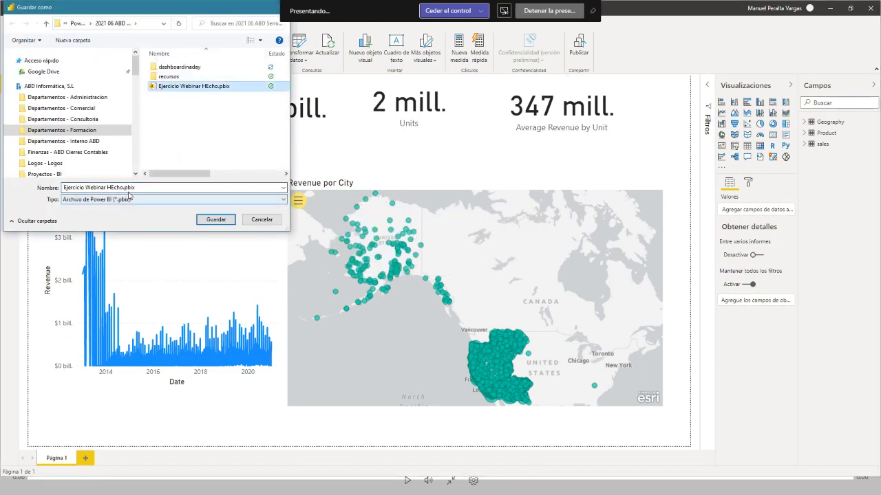
click(124, 188)
click(211, 220)
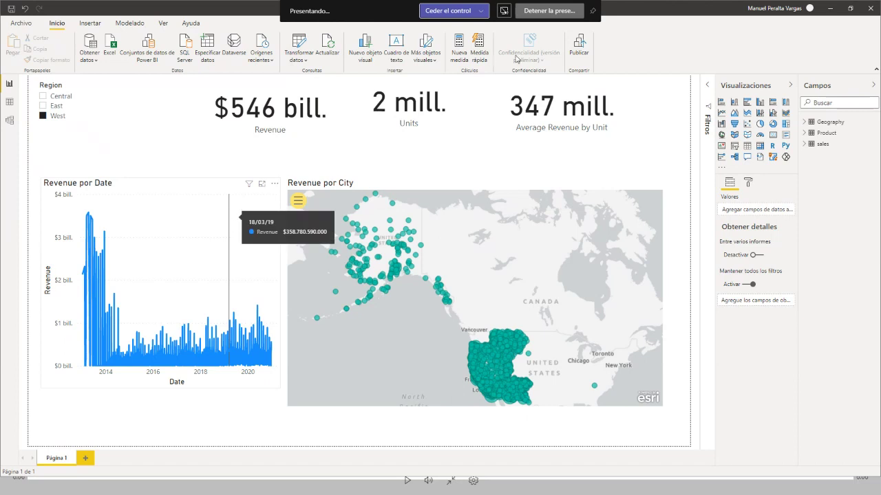
Publish the report to the Seminario Power BI workspace
click(575, 53)
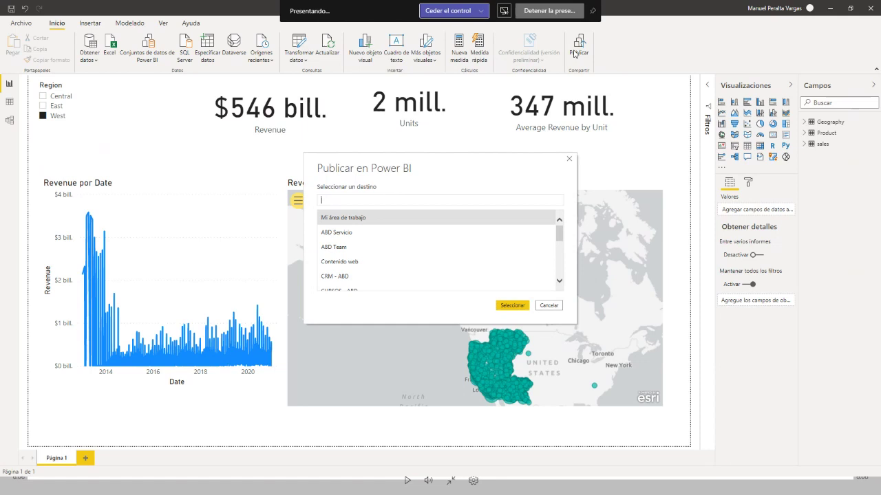
scroll(330, 254, down, 4)
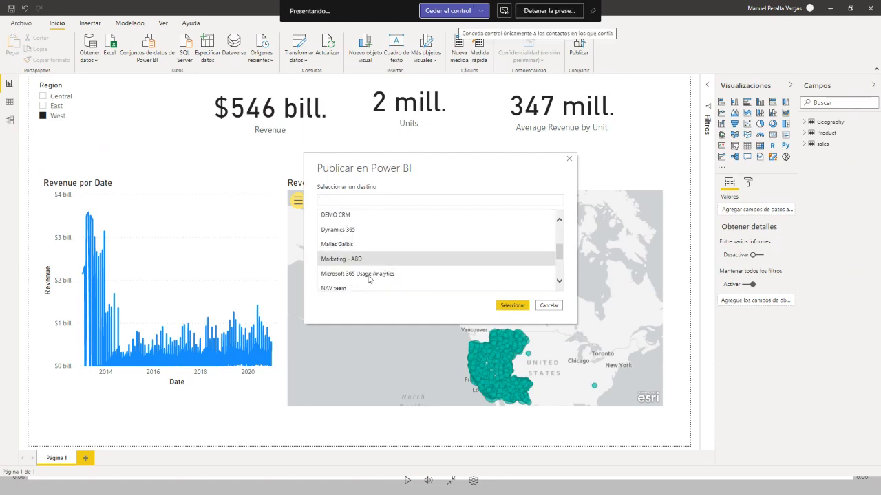
scroll(390, 276, down, 2)
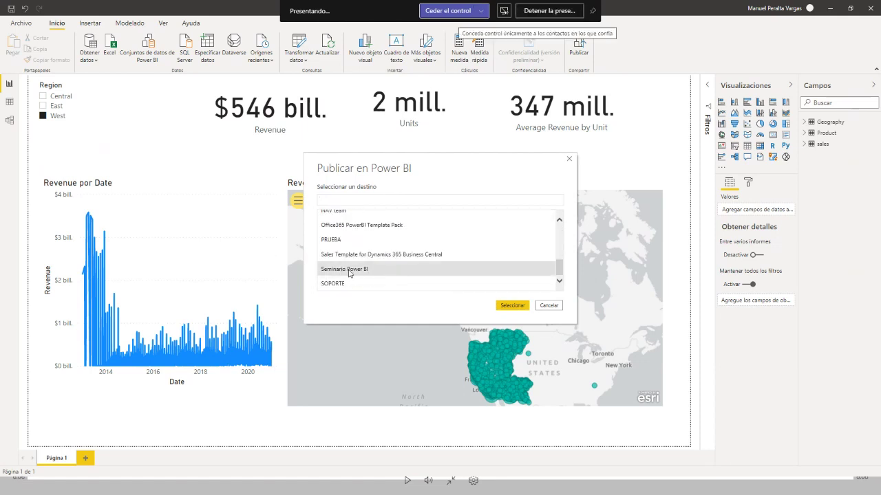
click(366, 270)
click(511, 306)
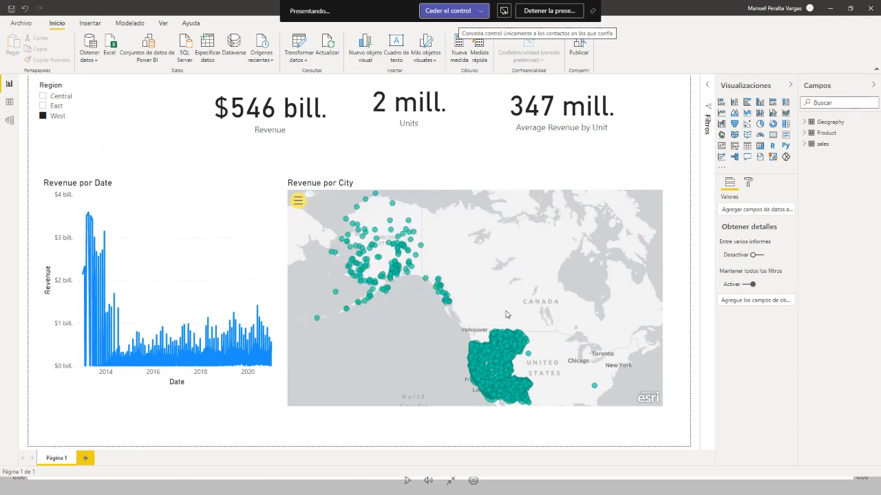